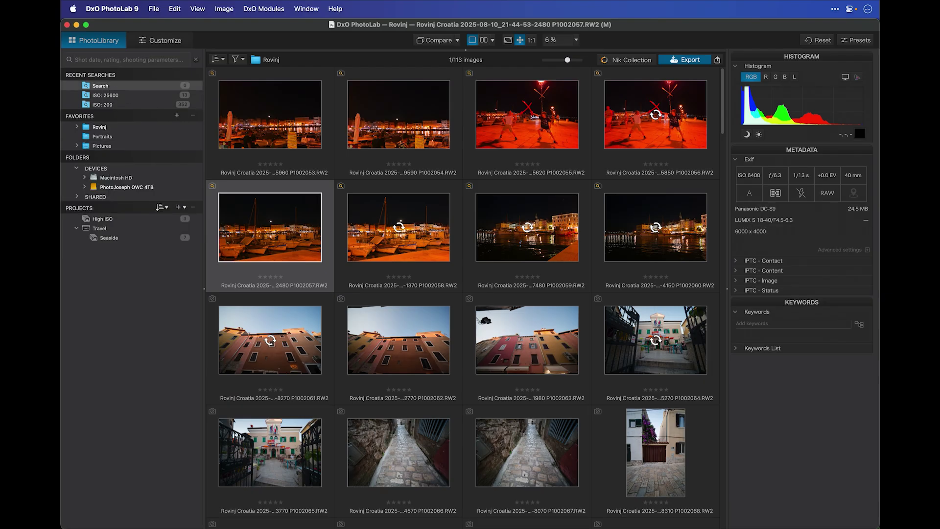
- Search 'S1' and filter the library to camera model Panasonic DC-S1M2ES, showing 275 photos
type("S1")
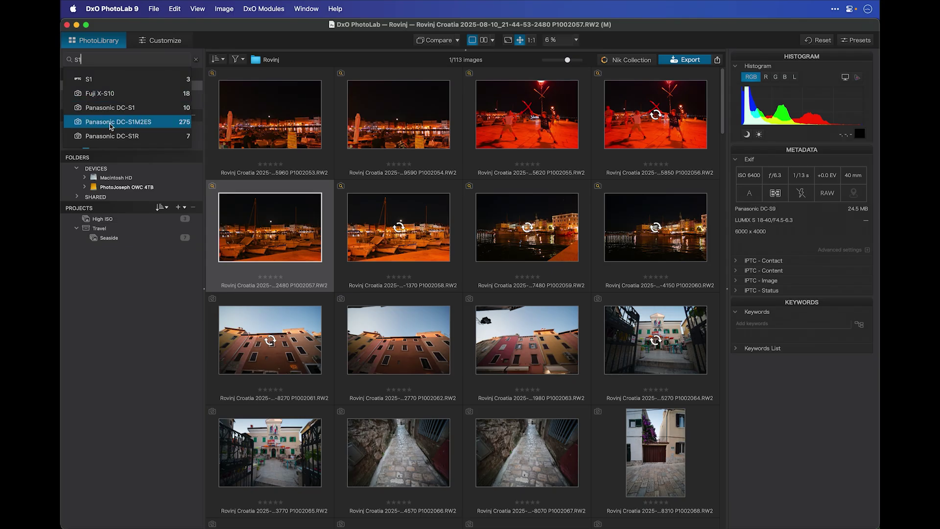
left_click(165, 122)
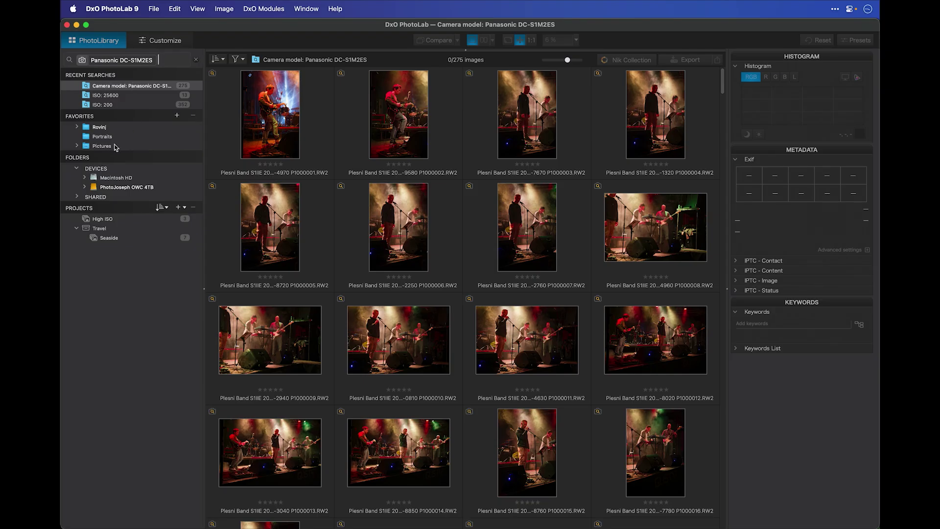
left_click(177, 117)
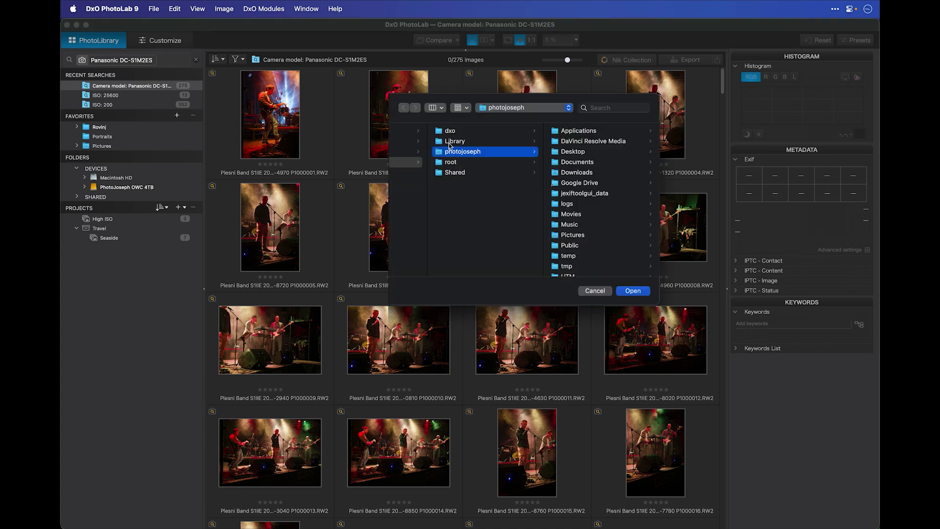
- Cancel adding a favorite folder and browse the Rovinj and Portraits favorites
left_click(595, 291)
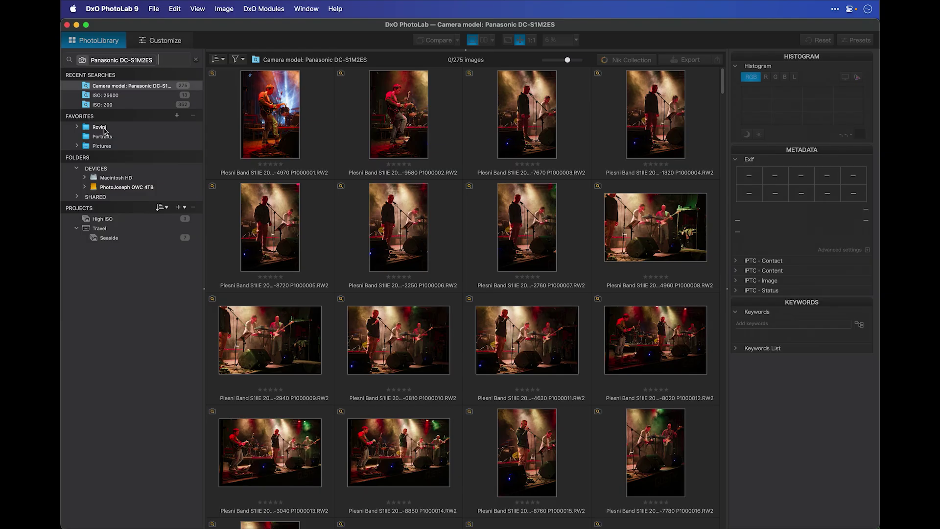
left_click(99, 129)
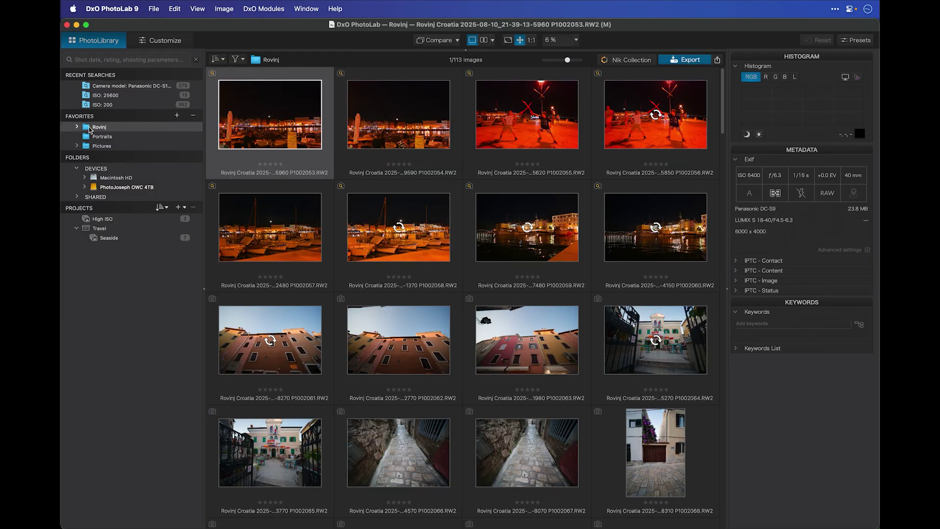
left_click(118, 141)
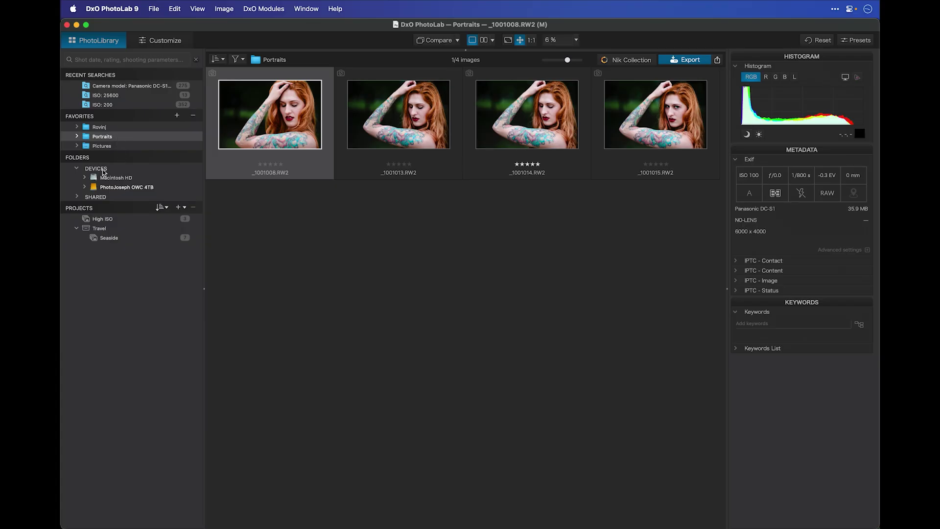
- Expand the PhotoJoseph OWC 4TB drive, open Football then Plesni Band, and expand SHARED
left_click(77, 169)
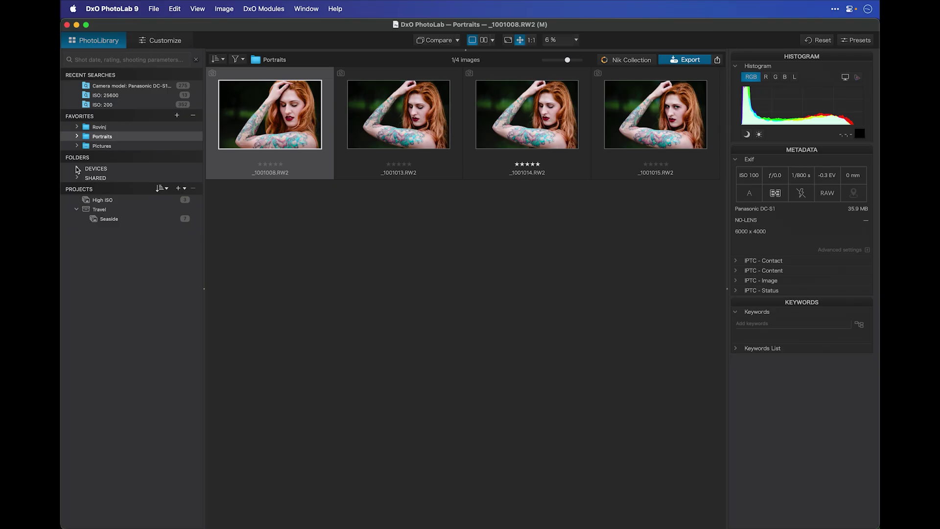
left_click(77, 169)
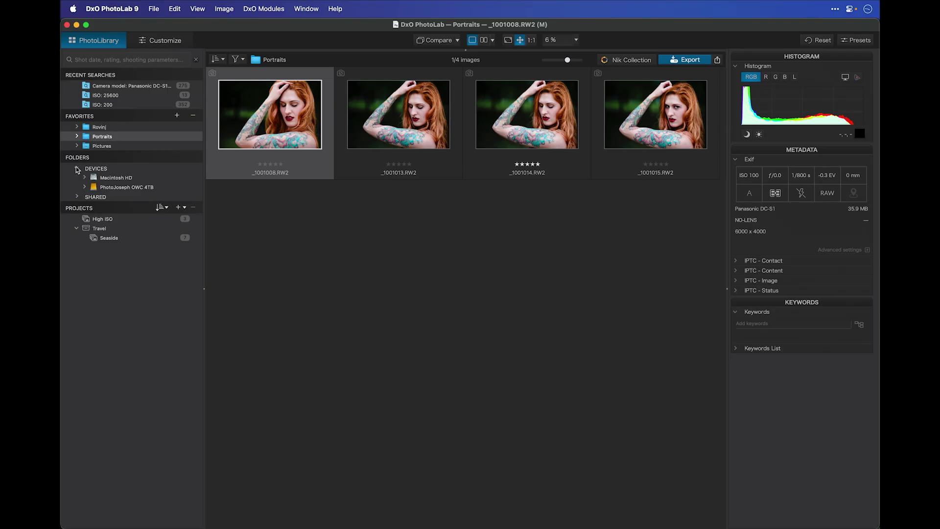
left_click(111, 178)
left_click(123, 189)
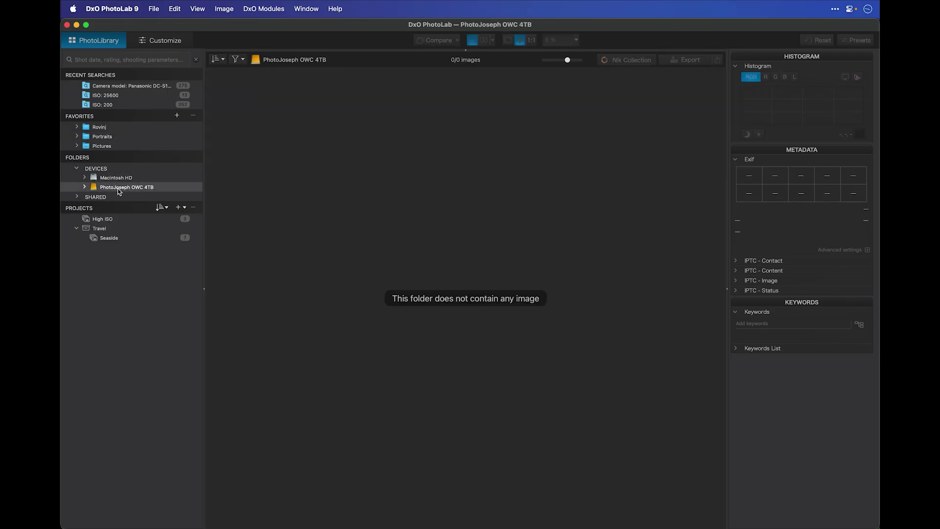
left_click(84, 187)
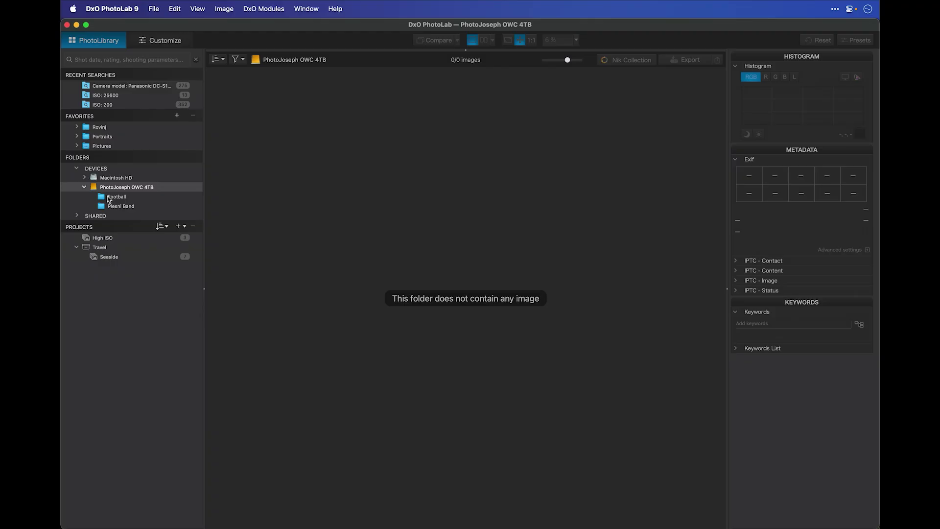
left_click(109, 197)
left_click(101, 207)
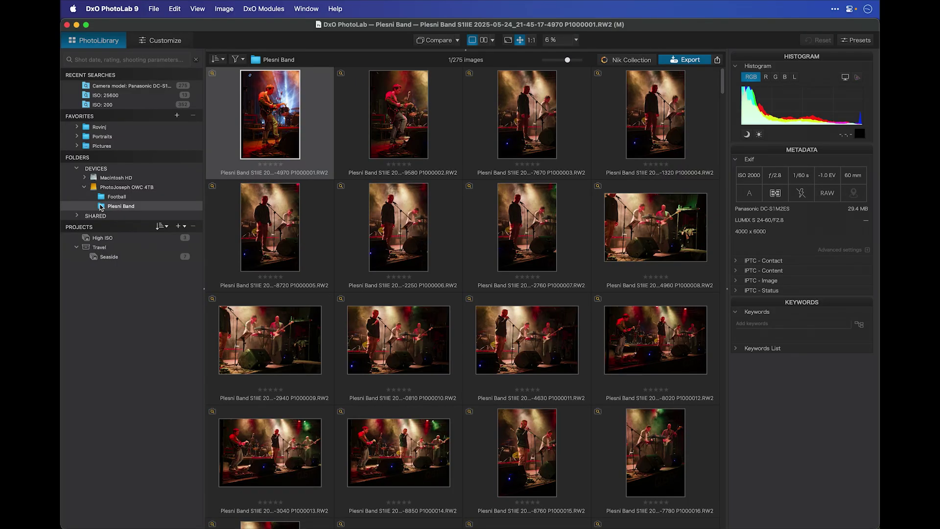
left_click(77, 216)
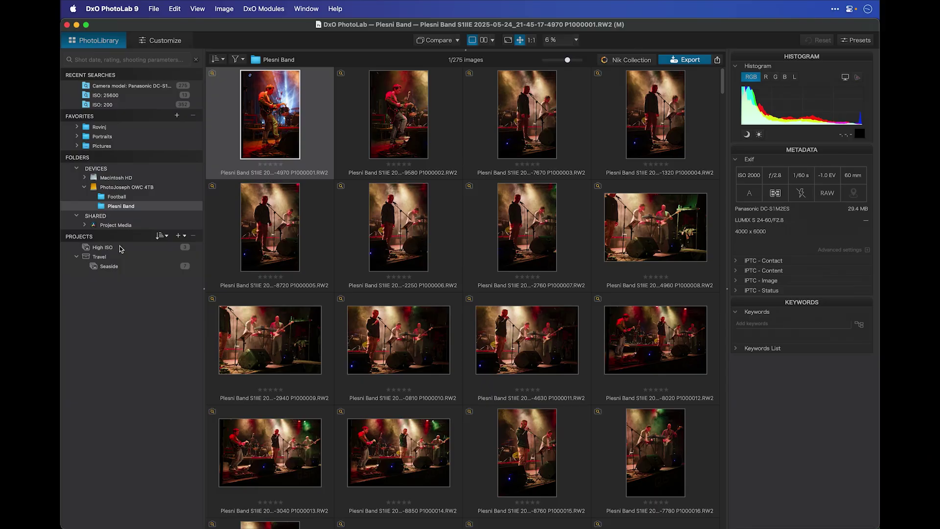
- Open the Rovinj favorite and select the nine building photos starting at P1002074
left_click(180, 237)
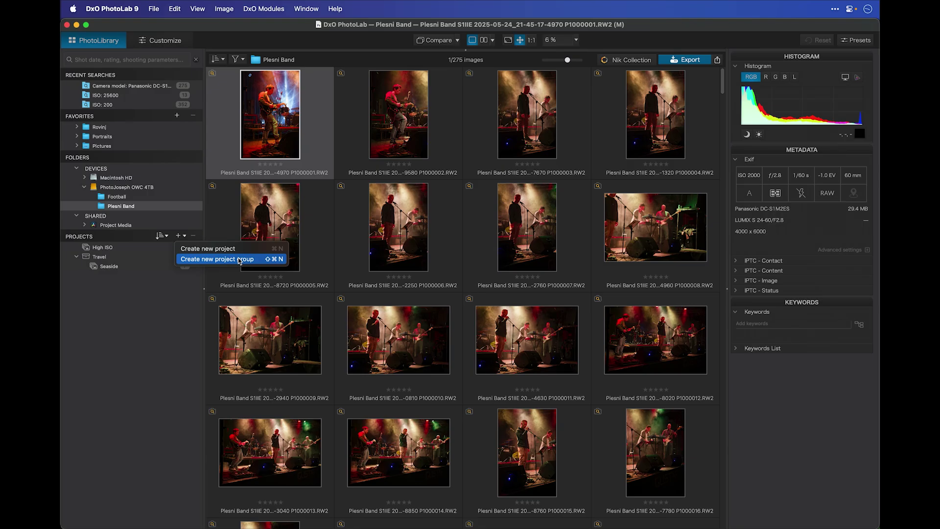
left_click(116, 259)
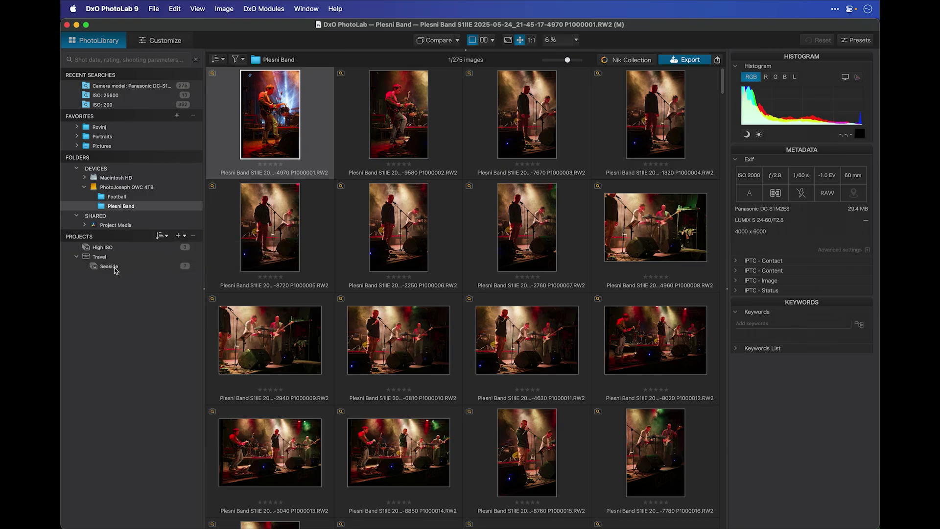
left_click(131, 269)
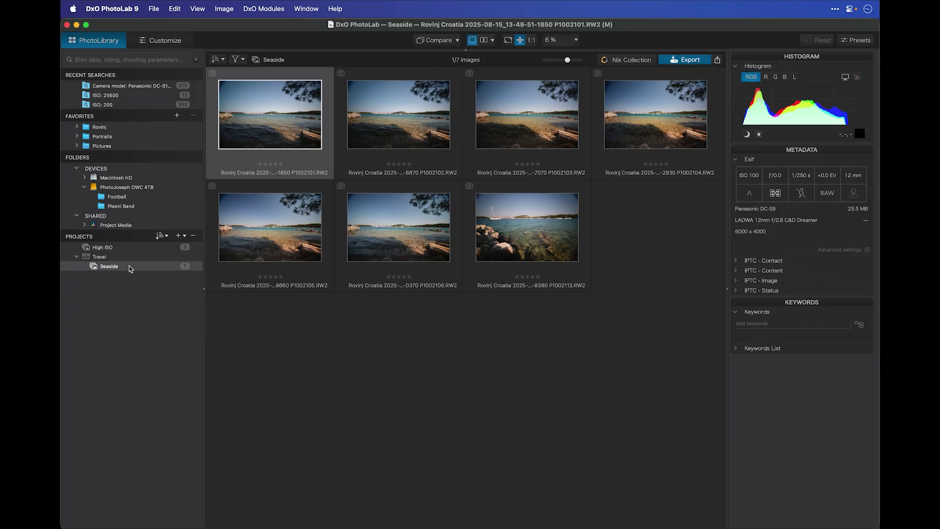
left_click(110, 129)
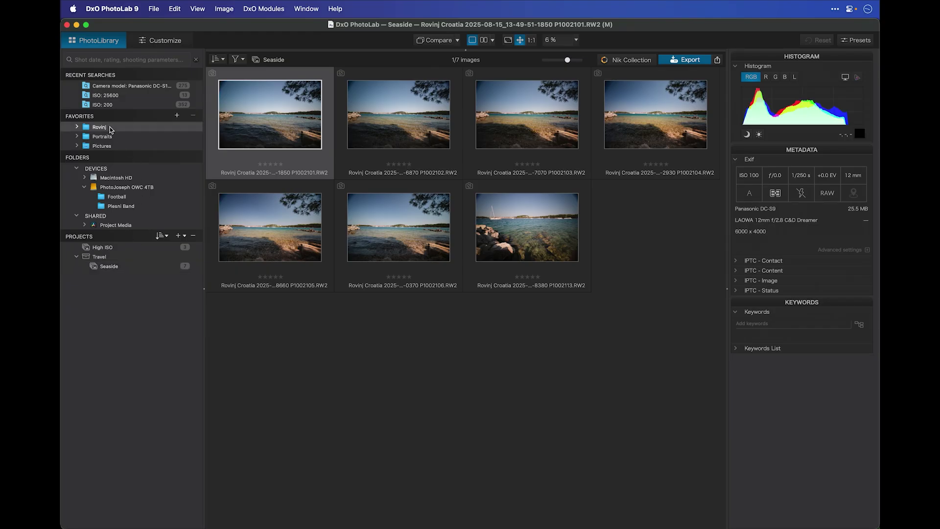
scroll(350, 346, "down", 5)
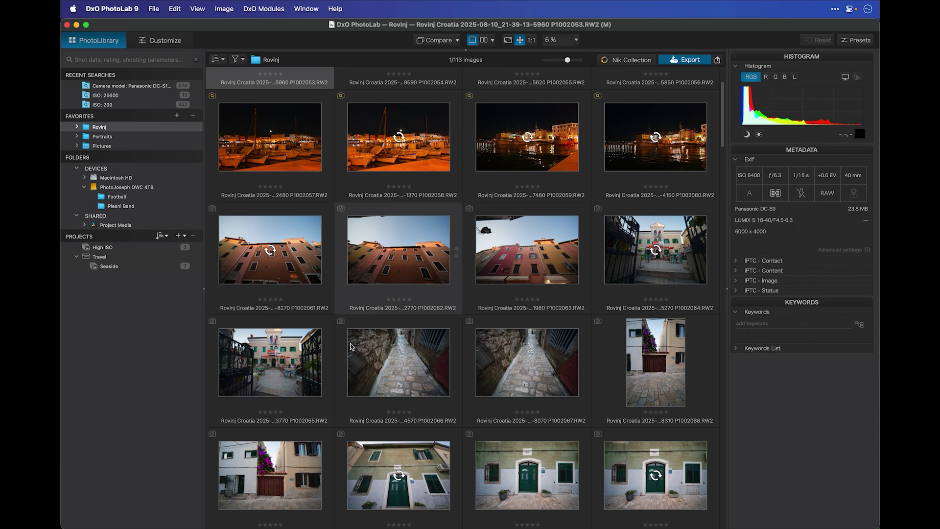
scroll(350, 347, "down", 3)
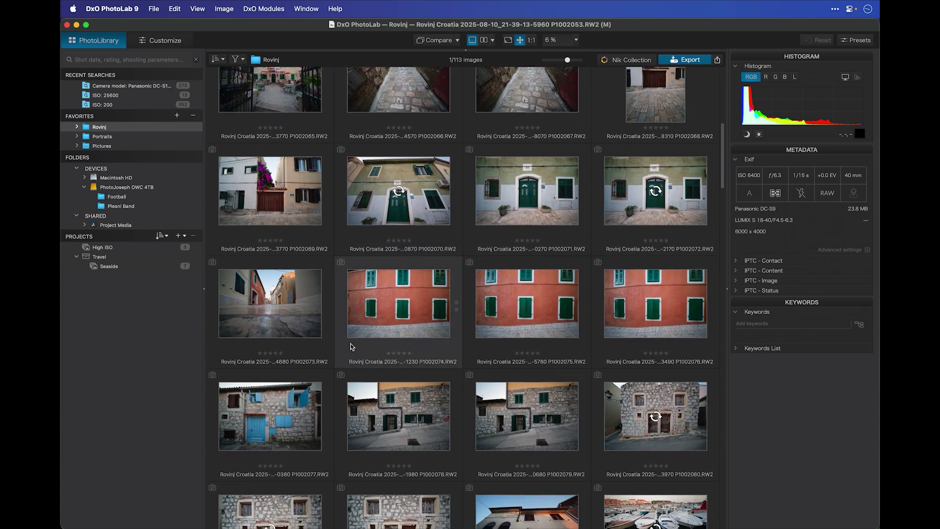
left_click(386, 314)
scroll(391, 343, "down", 3)
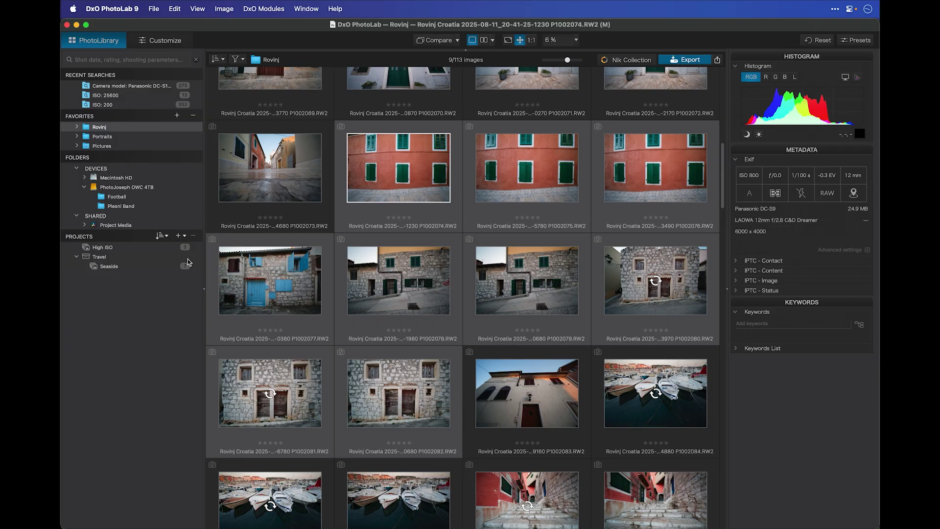
- Create a project named City inside Travel from the selection and open it
left_click(178, 237)
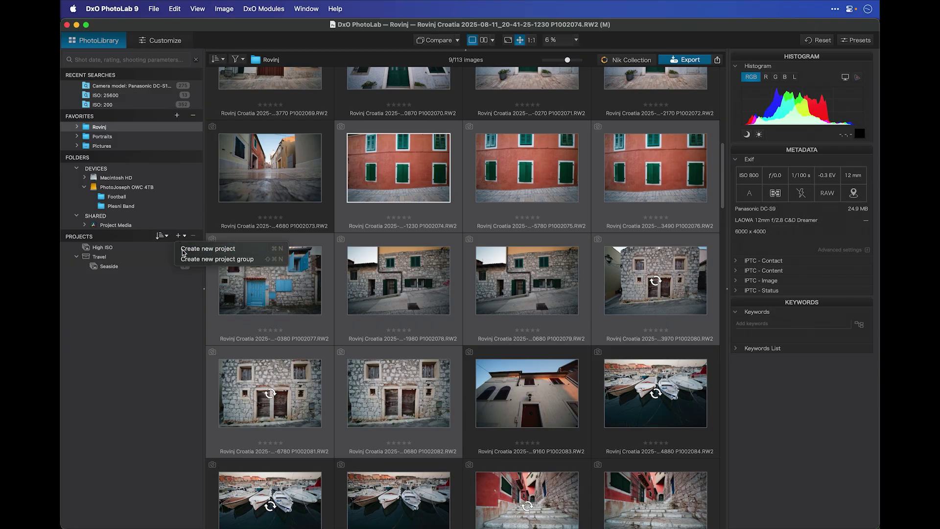
left_click(182, 248)
type("City")
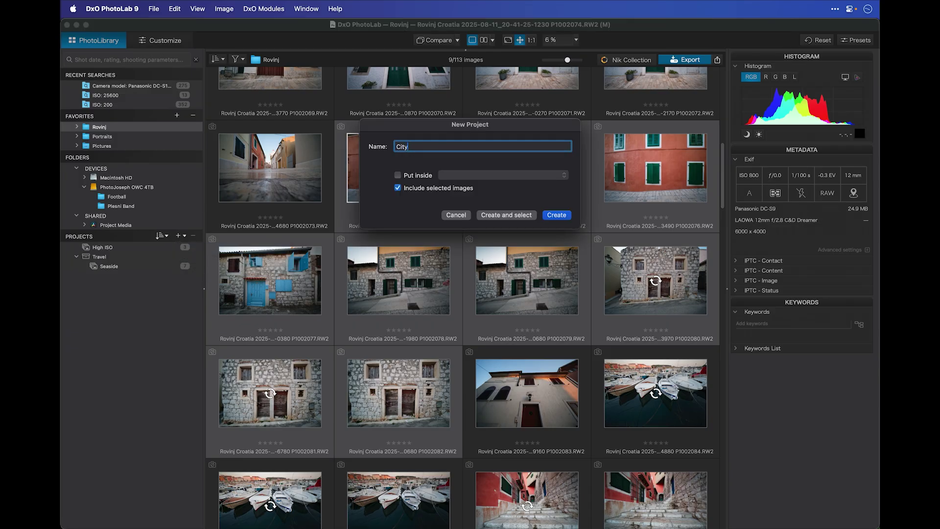
left_click(398, 175)
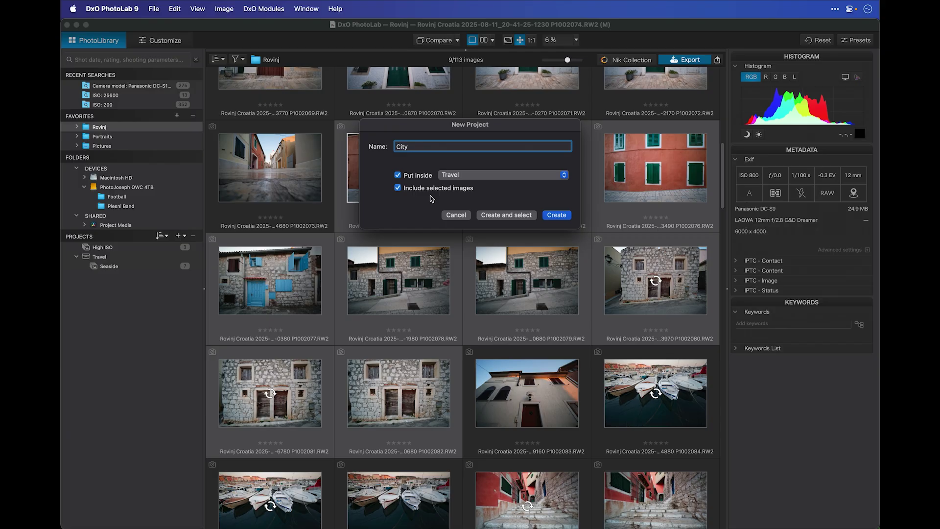
left_click(568, 216)
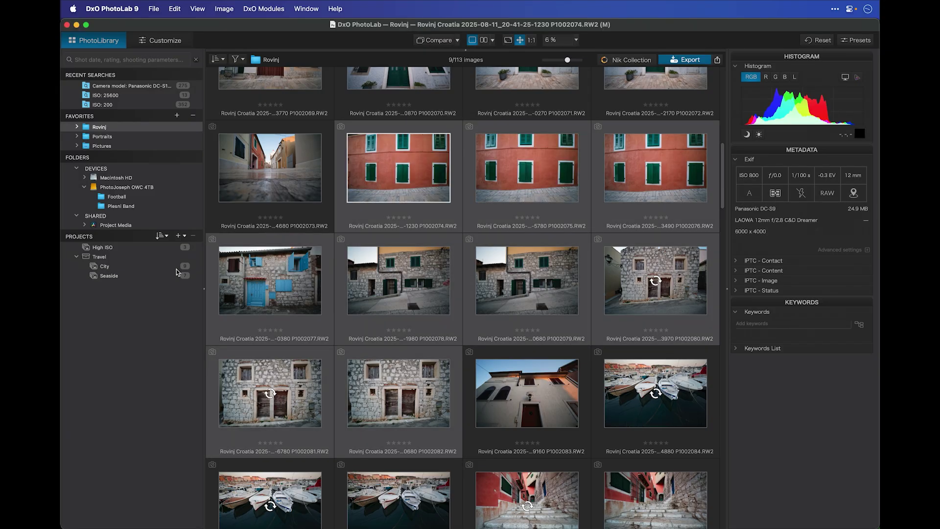
left_click(139, 270)
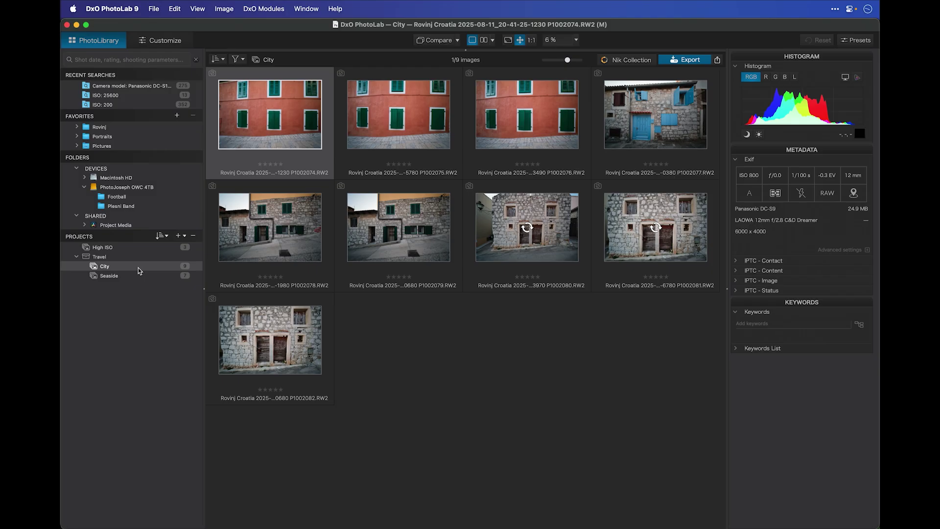
- In the Travel project group, reject the red-wall P1002075 and blue-door P1002077 photos
left_click(154, 275)
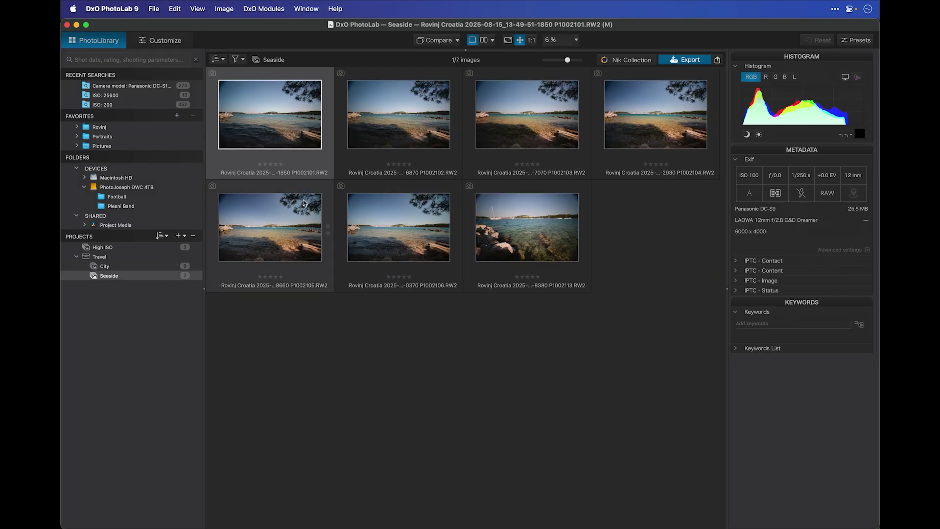
left_click(119, 257)
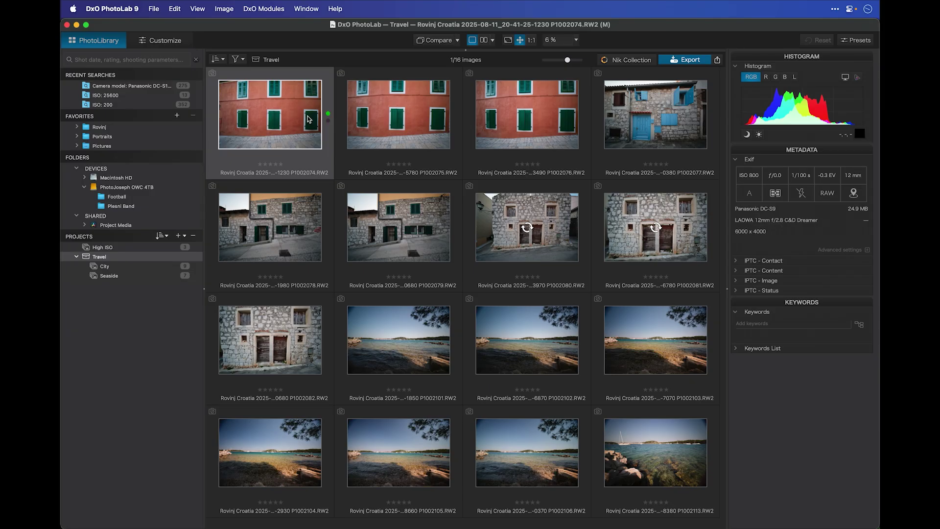
left_click(455, 121)
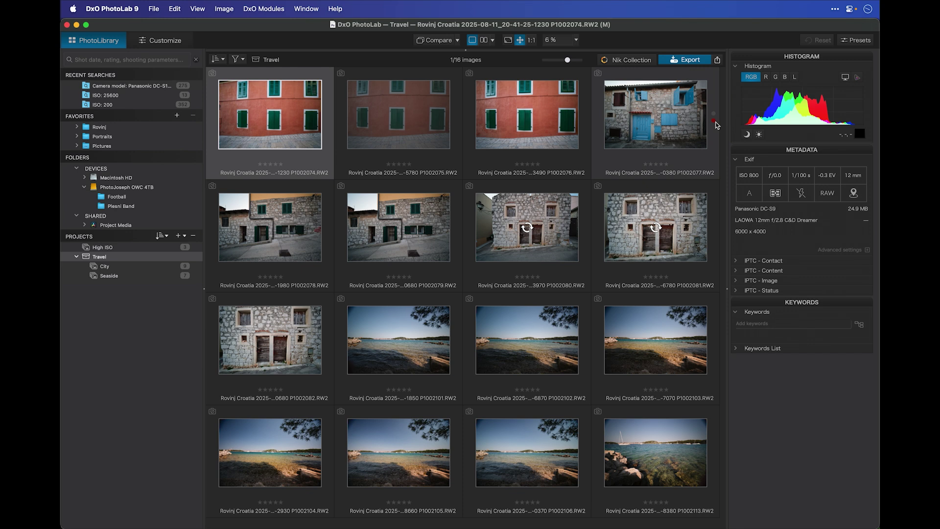
left_click(713, 120)
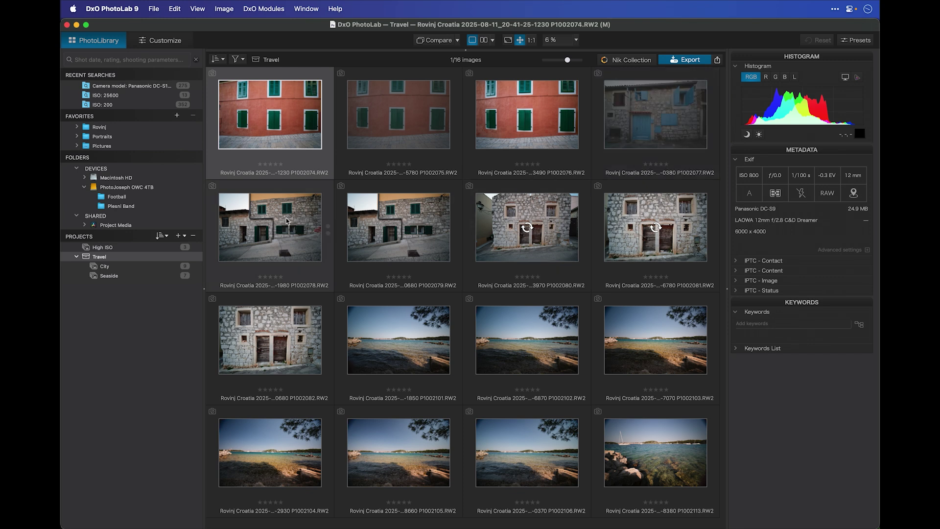
left_click(336, 10)
left_click(347, 60)
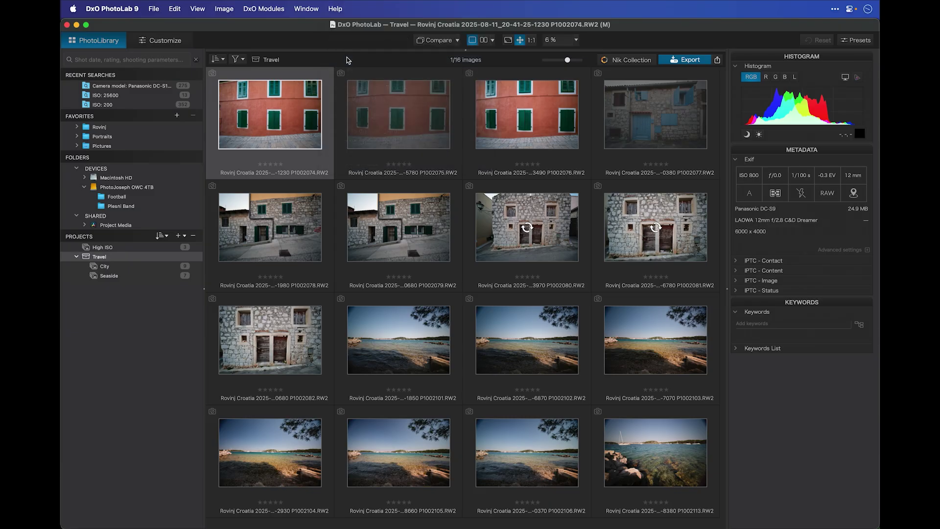
scroll(405, 191, "up", 5)
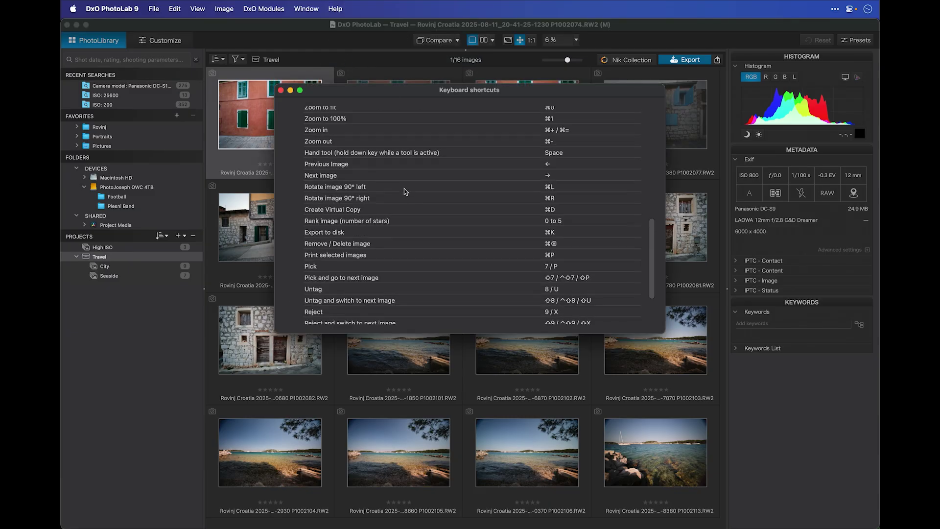
scroll(404, 191, "down", 6)
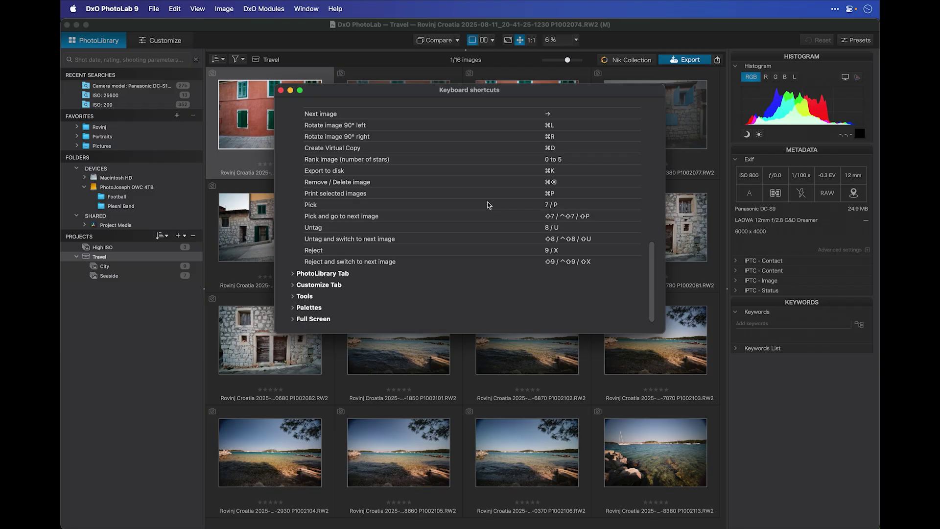
left_click(281, 91)
left_click(377, 210)
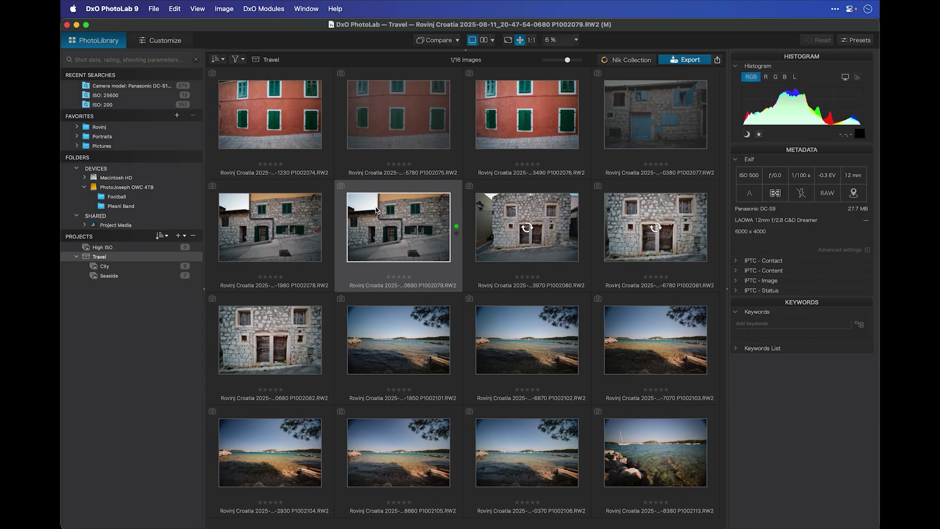
- Step through P1002080 and P1002081 to the stone-building photo P1002082
key("Right")
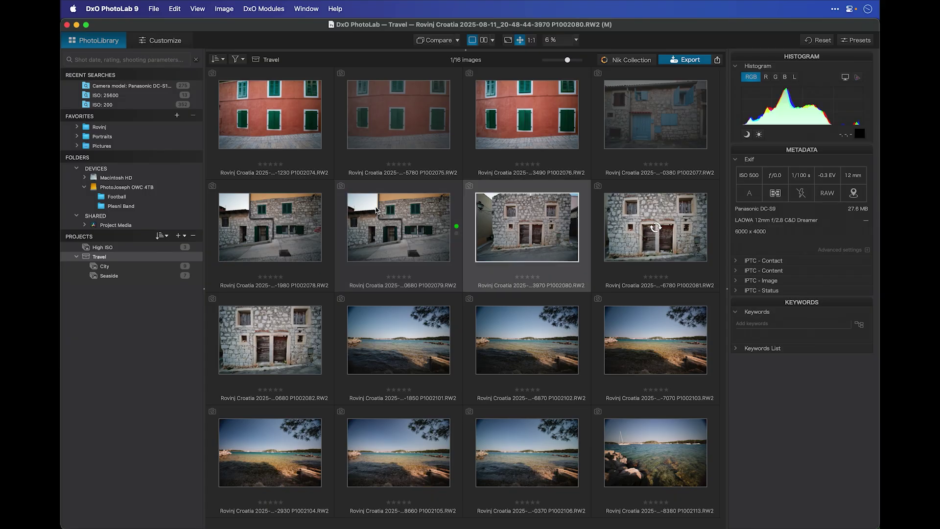
key("Right")
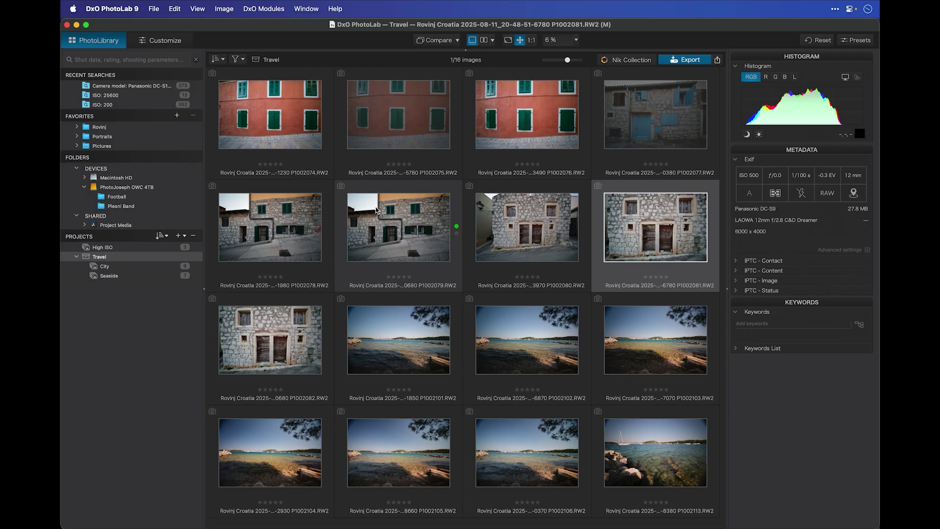
key("Right")
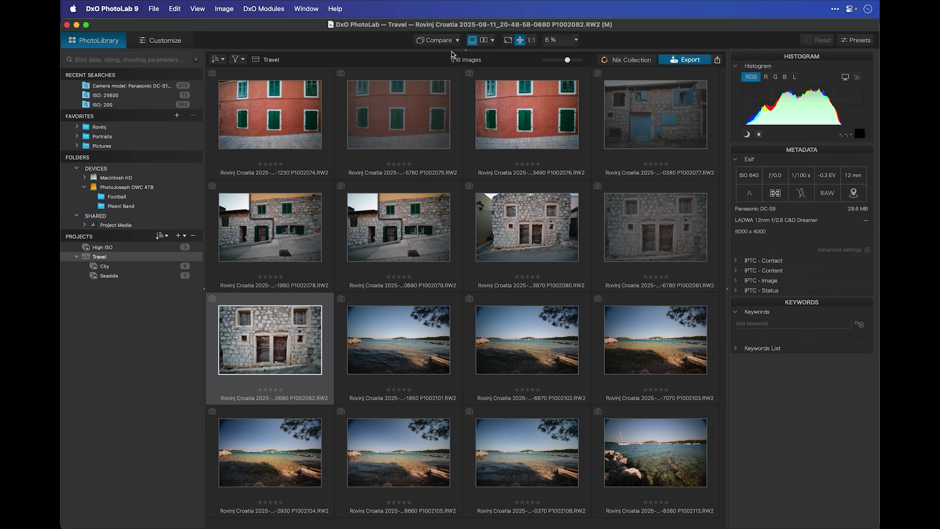
- Enlarge the preview, step through seaside shots P1002101 to P1002106, then restore the thumbnail grid
left_click_drag(451, 51, 405, 369)
scroll(404, 434, "down", 4)
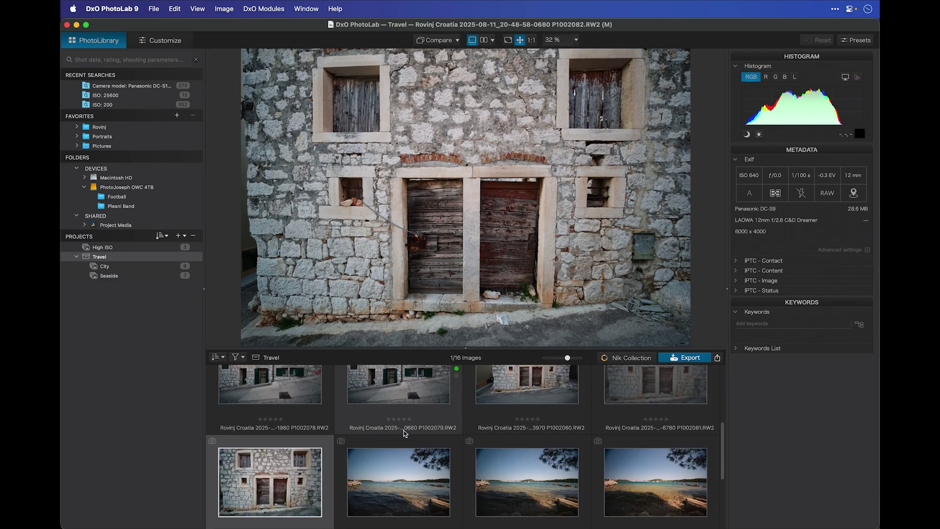
left_click(363, 455)
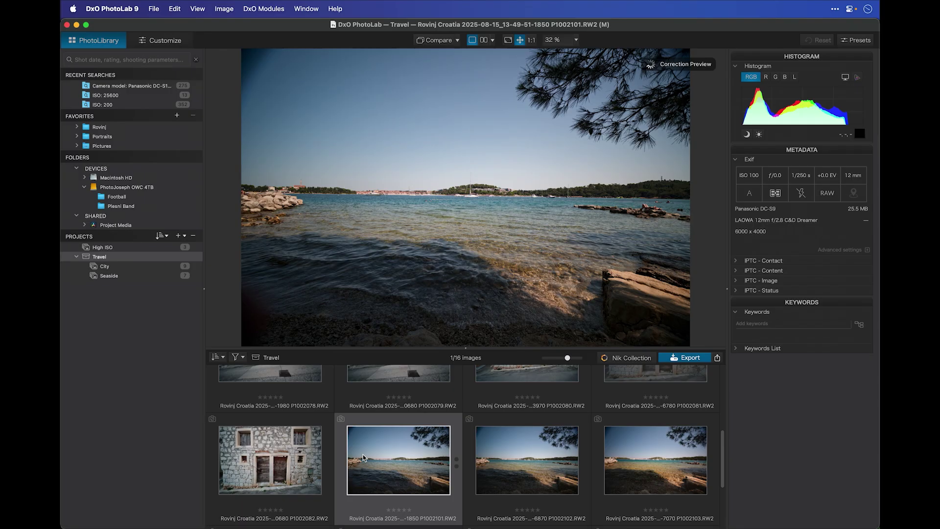
key("Right")
key("Right")
key("Right")
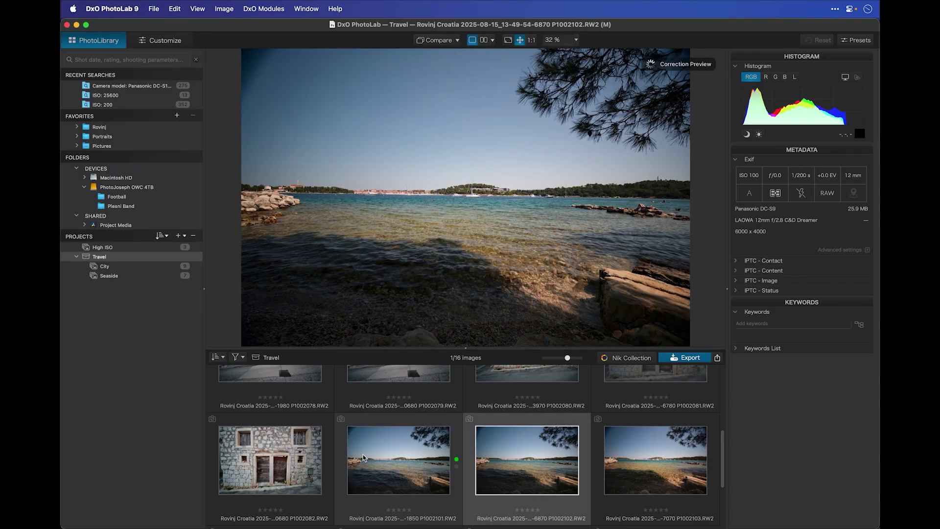
key("Right")
key("Right")
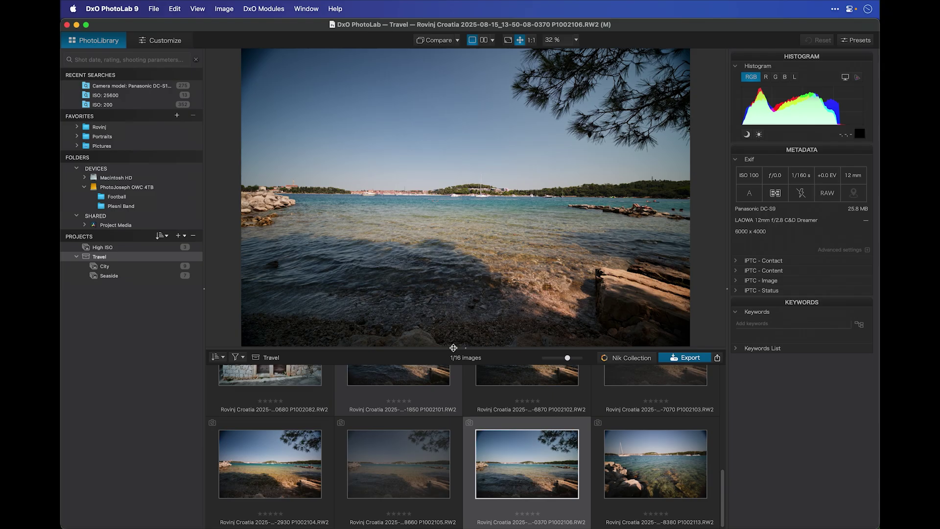
left_click_drag(454, 349, 439, 23)
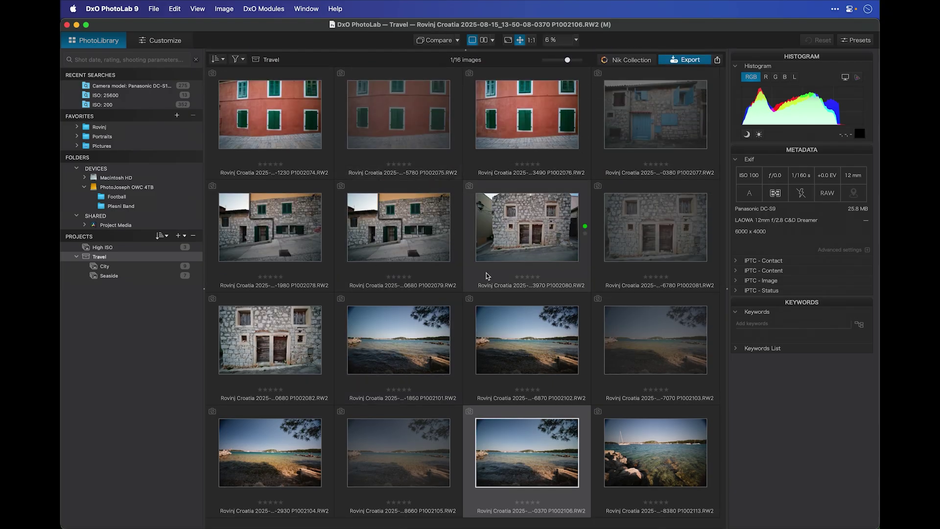
- Rate P1002078 one star, P1002079 and P1002080 three stars, and P1002101 five stars
left_click(527, 277)
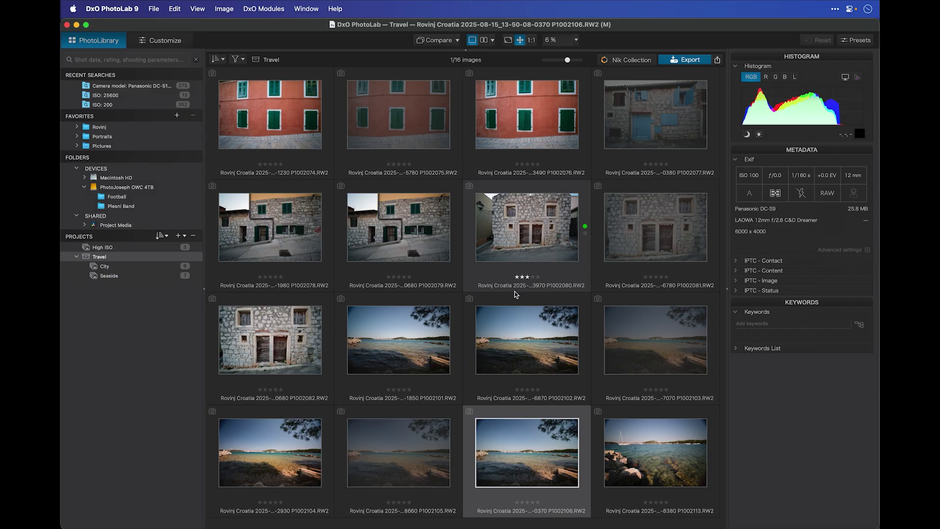
left_click(406, 389)
left_click(286, 237)
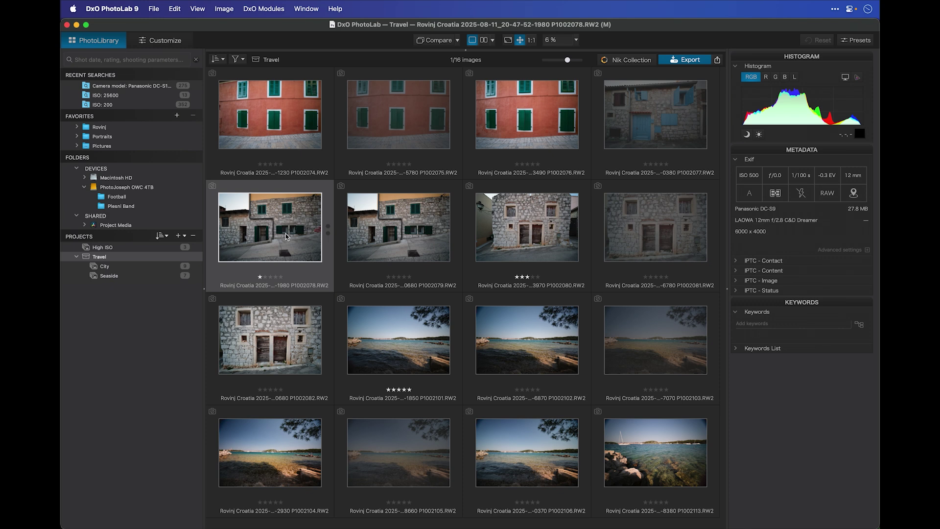
key("Right")
key("3")
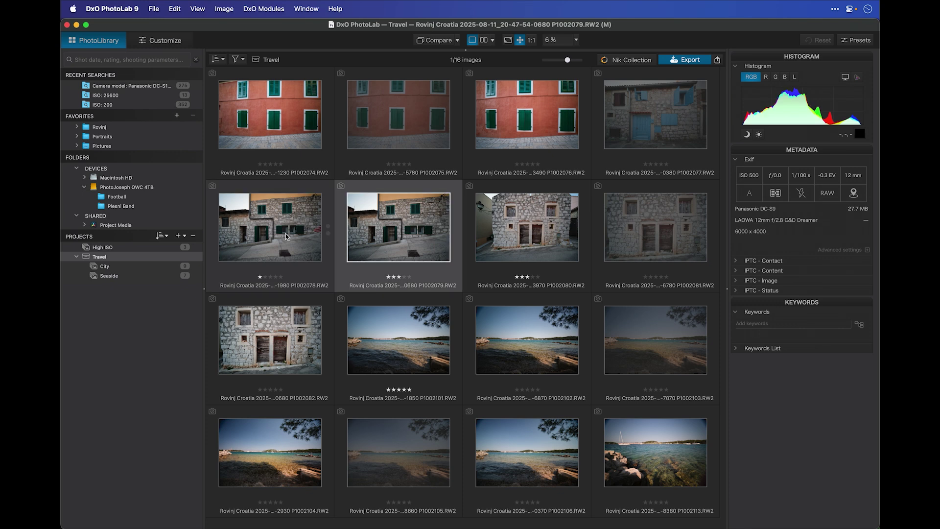
left_click(356, 286)
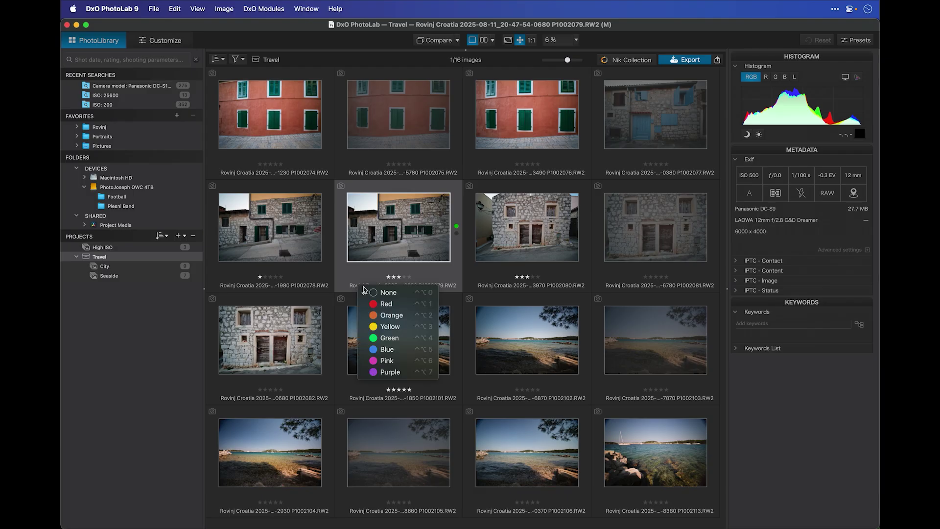
left_click(405, 318)
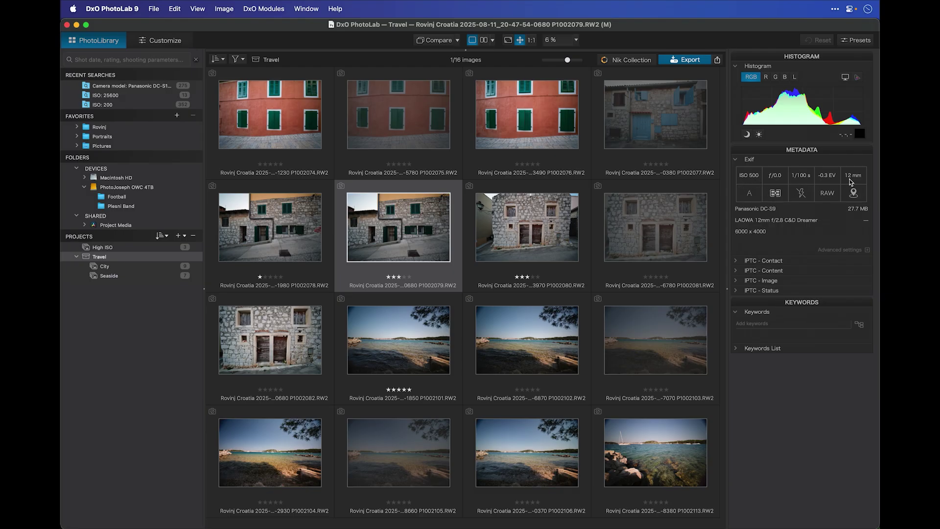
- Show advanced metadata and expand IPTC Status, Image, Content, Contact and the Keywords List
left_click(852, 253)
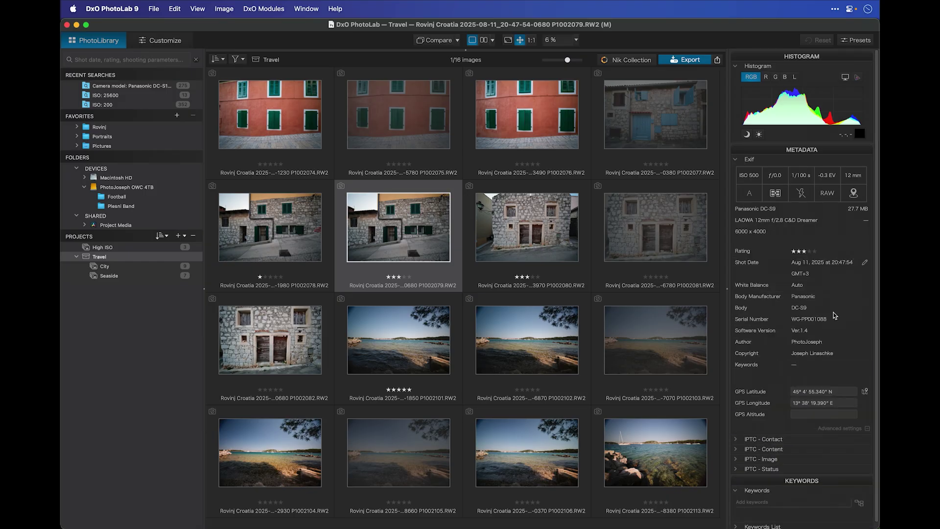
scroll(835, 316, "down", 1)
scroll(835, 315, "up", 1)
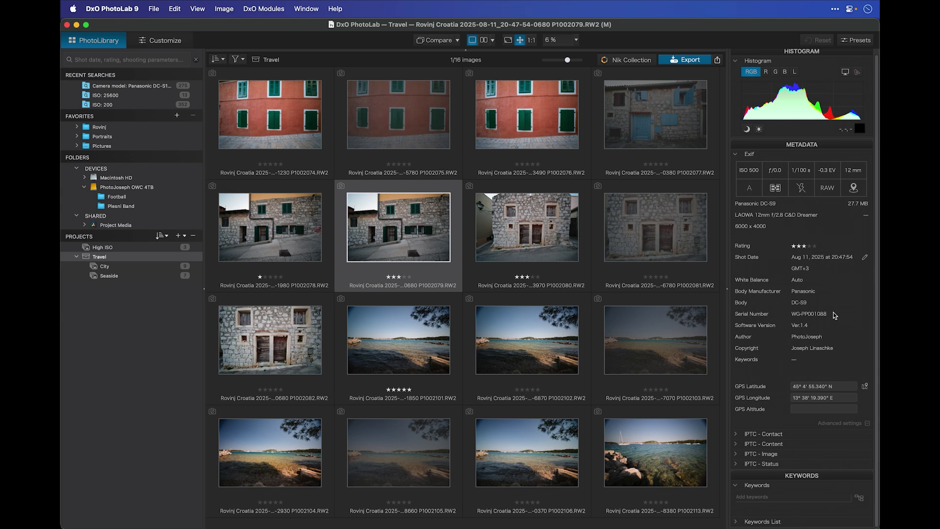
left_click(735, 461)
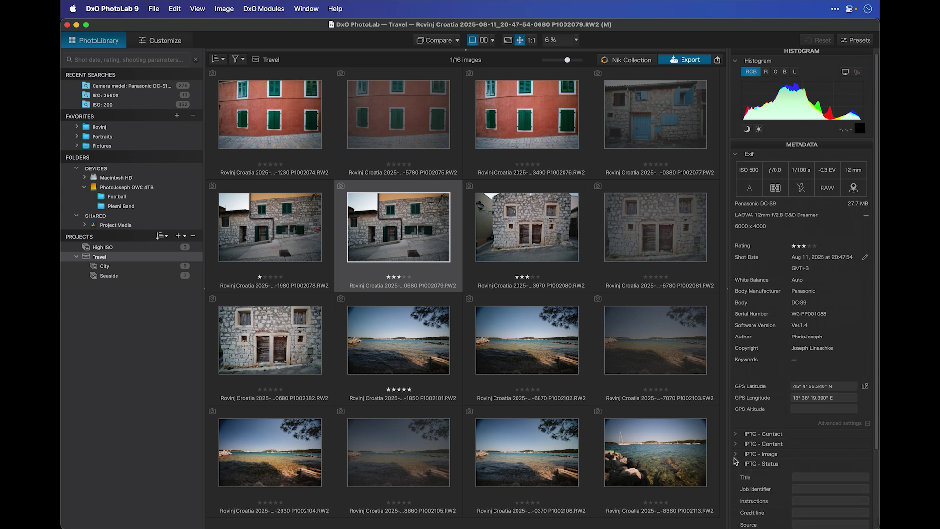
left_click(735, 453)
left_click(735, 444)
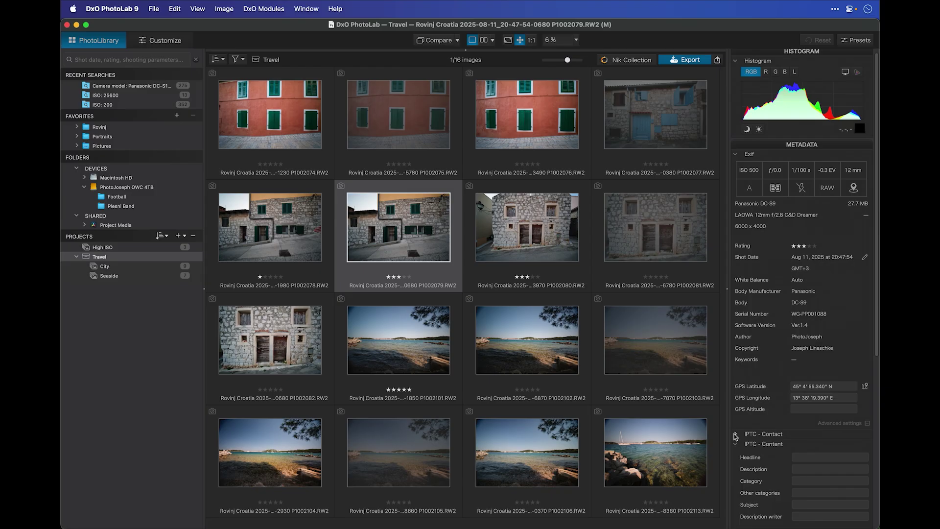
left_click(735, 434)
scroll(749, 438, "down", 10)
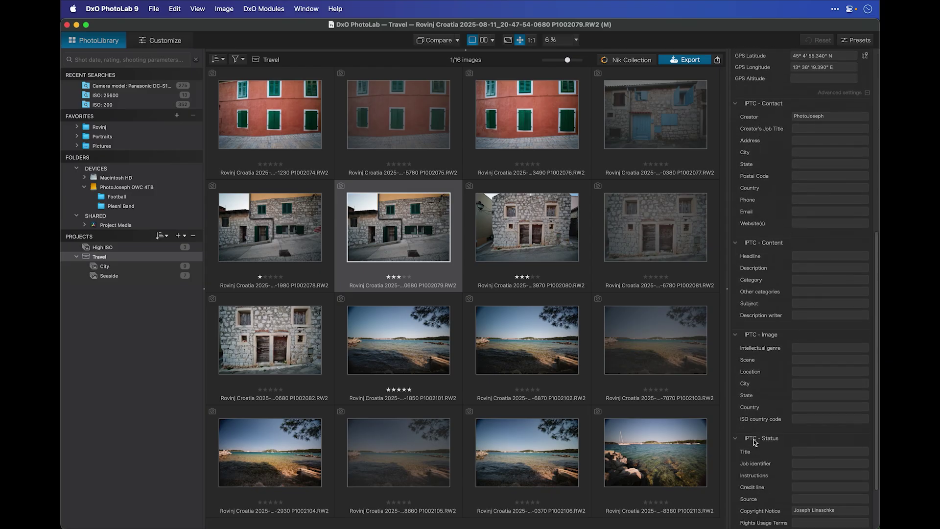
scroll(754, 440, "down", 2)
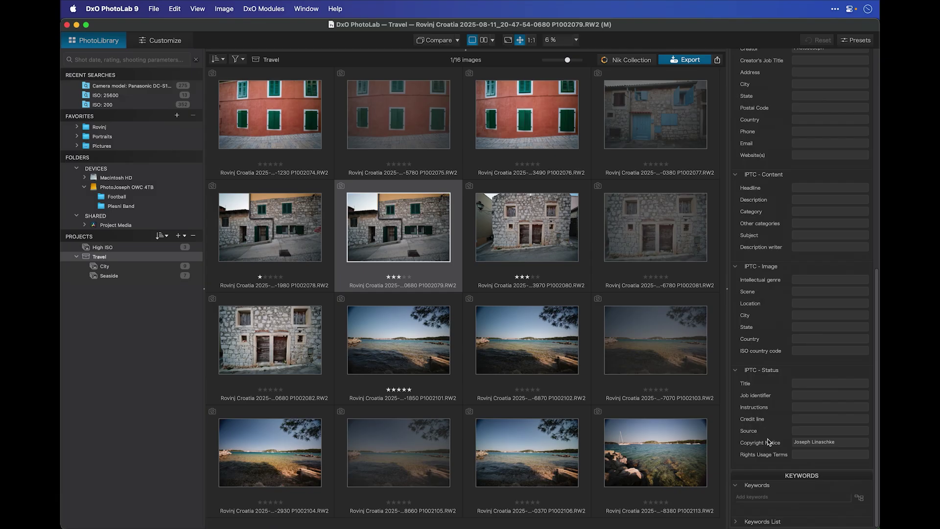
left_click(736, 521)
scroll(773, 503, "down", 1)
scroll(773, 502, "down", 1)
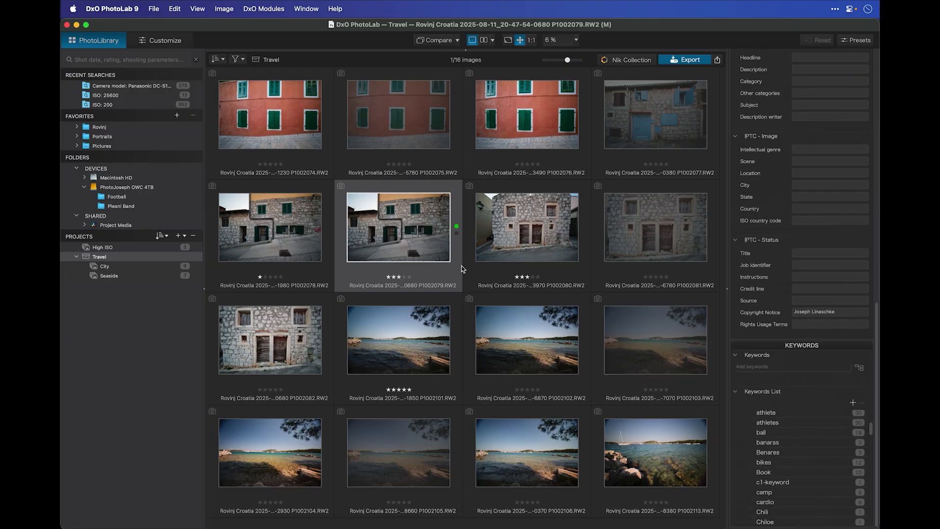
left_click(242, 60)
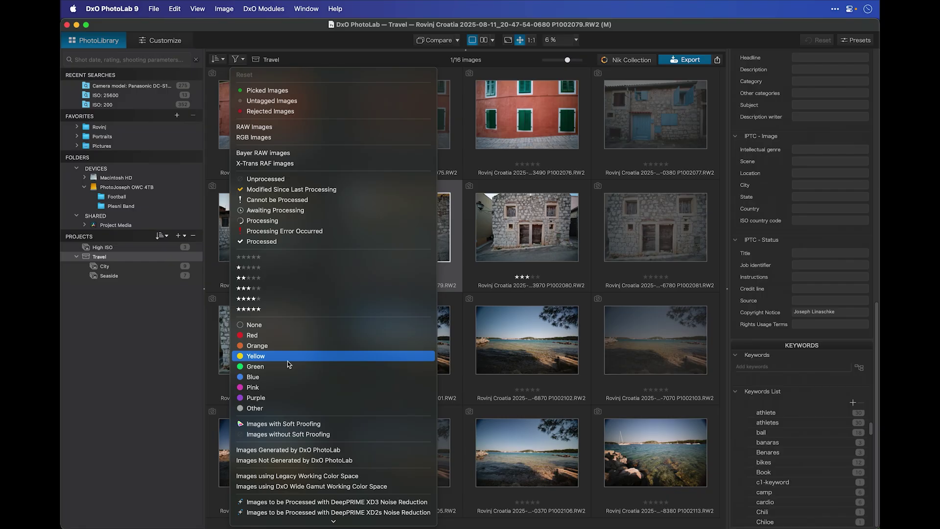
scroll(295, 454, "down", 5)
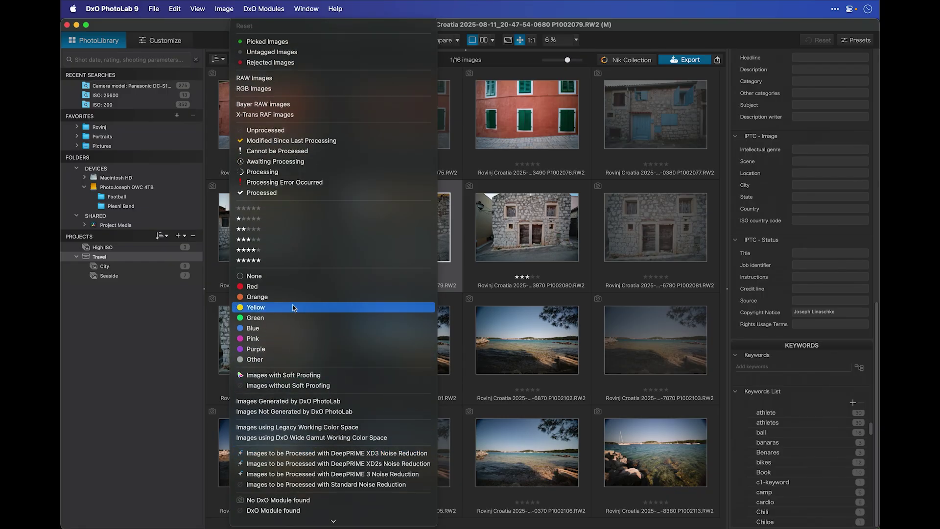
- Give P1002079 and P1002080 red colour labels and rate P1002080 one star
left_click(494, 245)
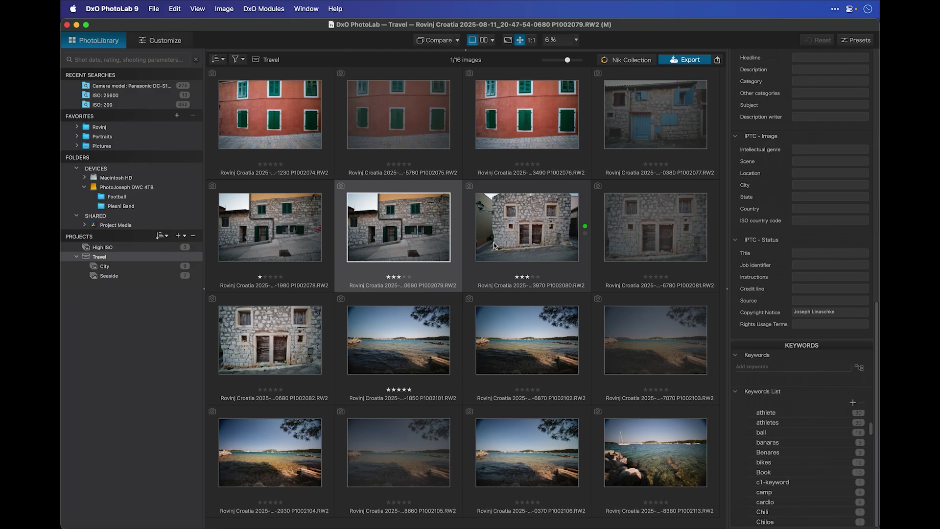
left_click(389, 283)
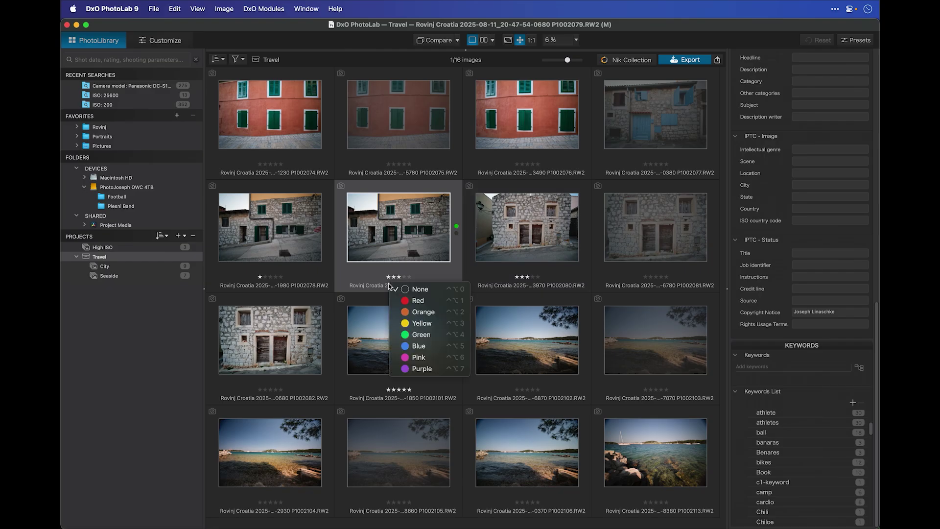
left_click(426, 300)
left_click(506, 283)
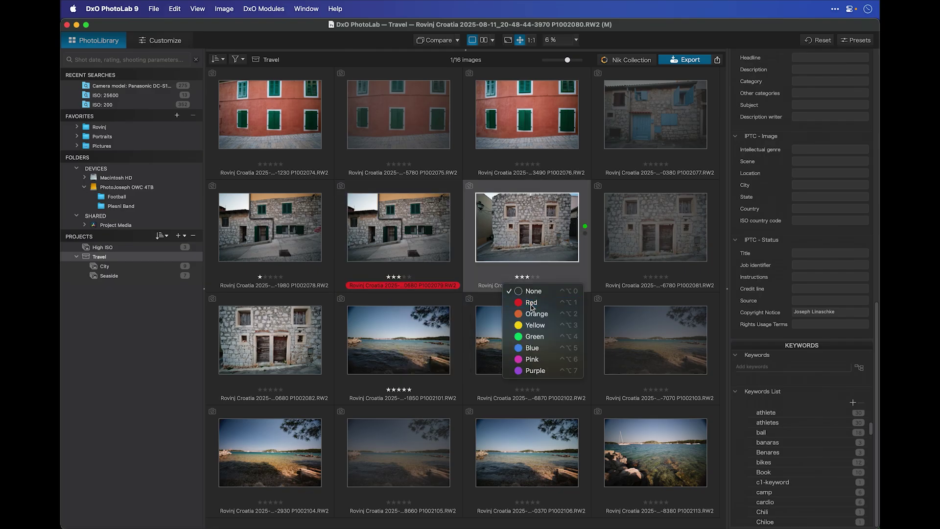
left_click(531, 304)
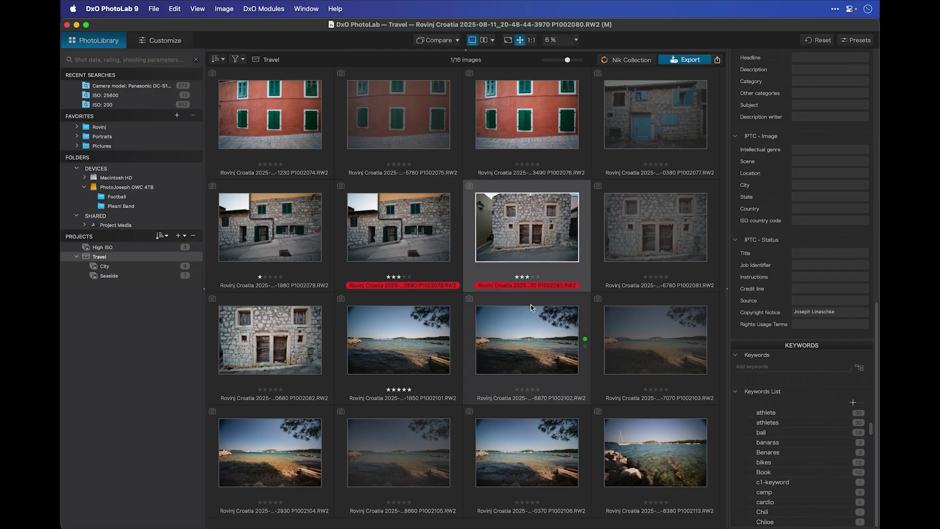
left_click(514, 277)
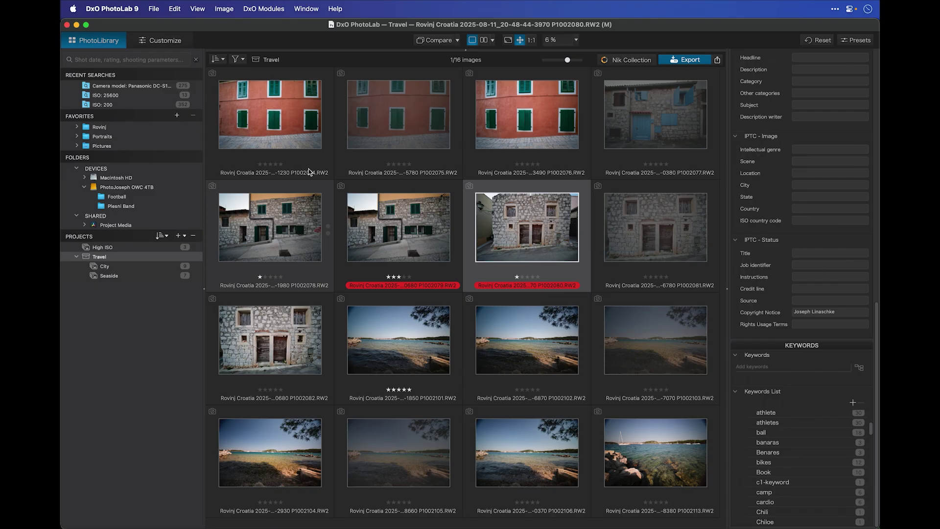
- Filter to Red plus three stars, then drop Red, leaving three-star P1002079 and P1002104
left_click(240, 60)
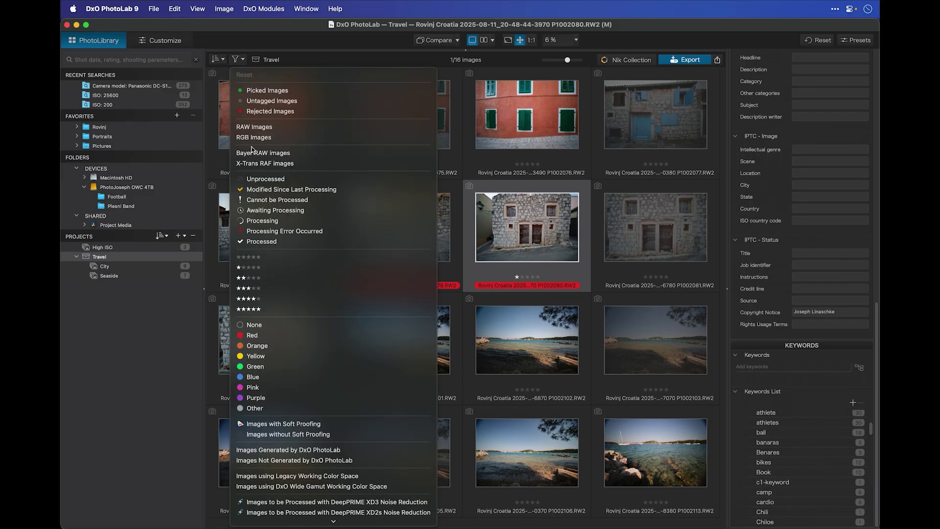
left_click(254, 335)
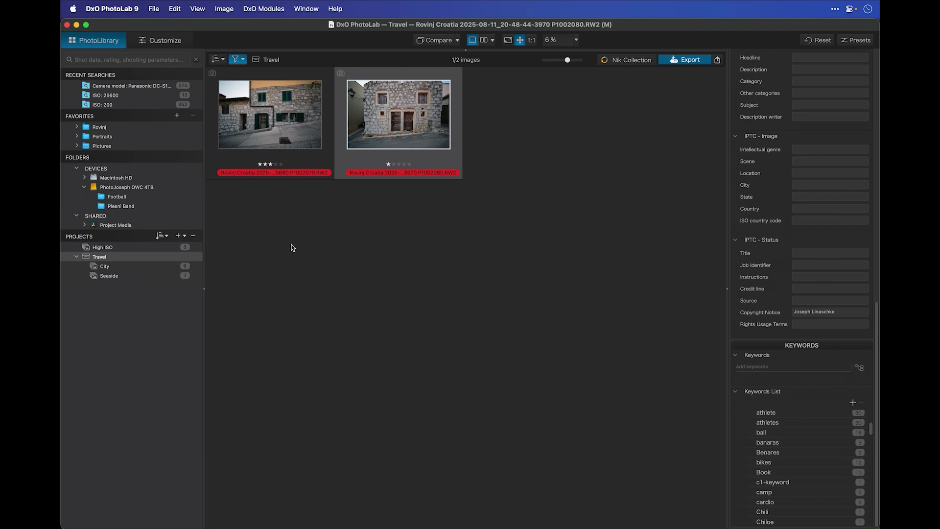
left_click(241, 60)
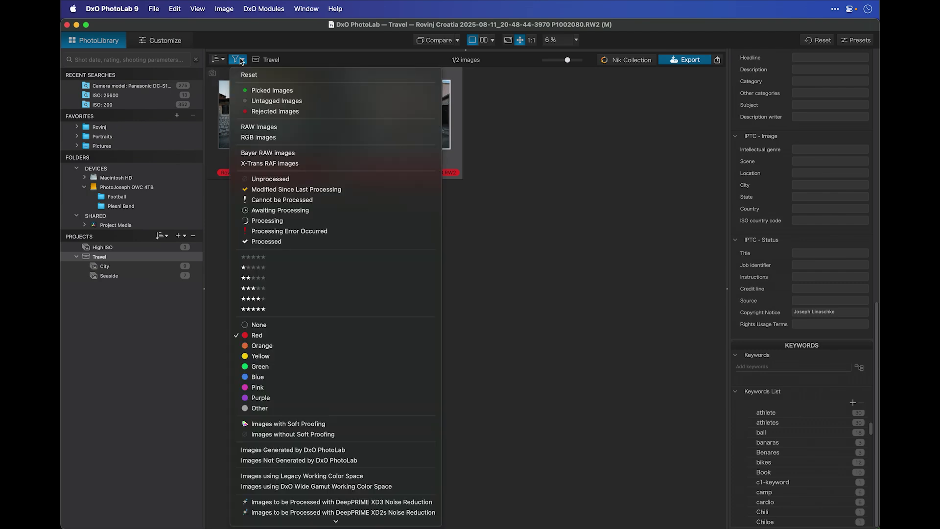
left_click(243, 287)
left_click(240, 59)
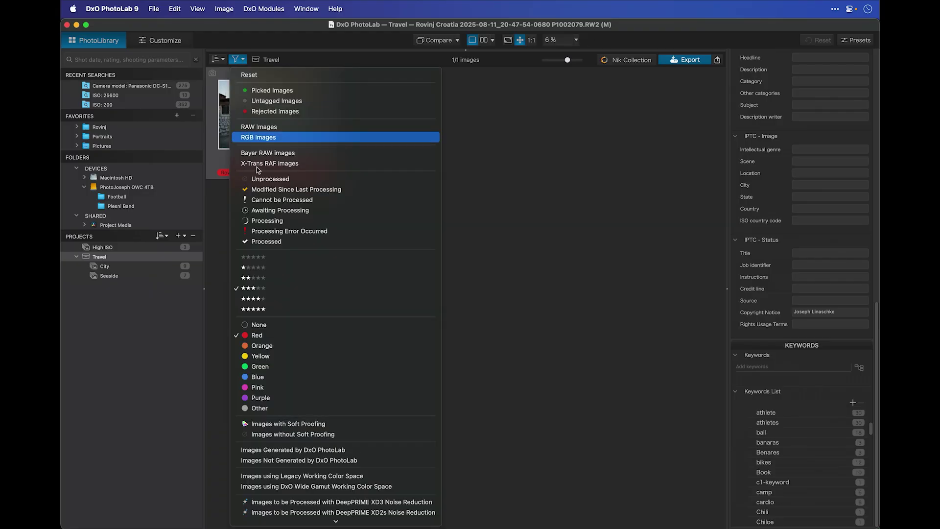
left_click(263, 335)
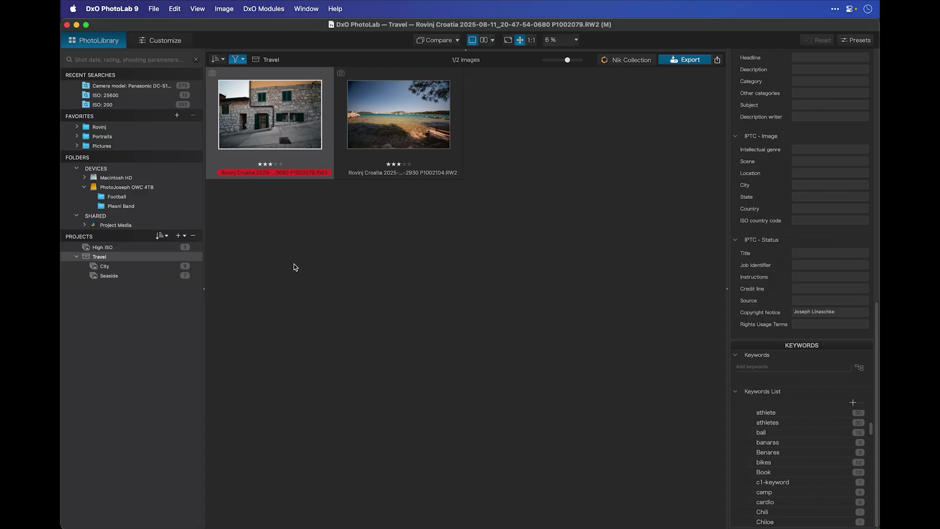
left_click(223, 58)
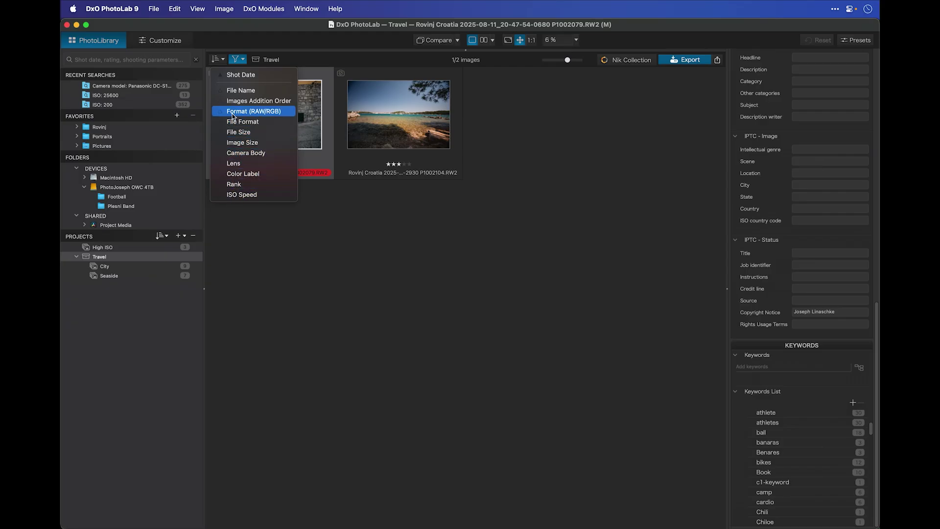
- Sort the image thumbnails by Shot Date
left_click(220, 76)
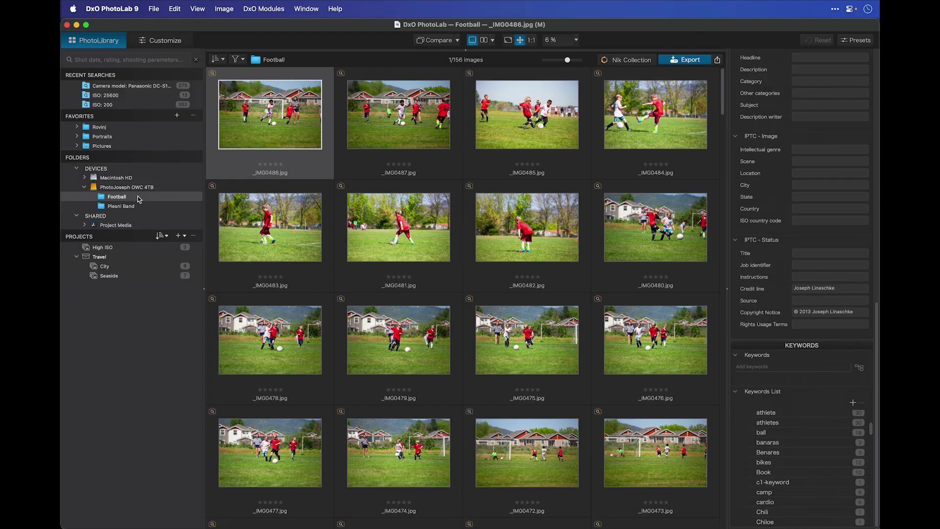
- Select _IMG0469, _IMG0470 and _IMG0471 and create a stack from them
scroll(387, 333, "down", 10)
scroll(382, 315, "up", 8)
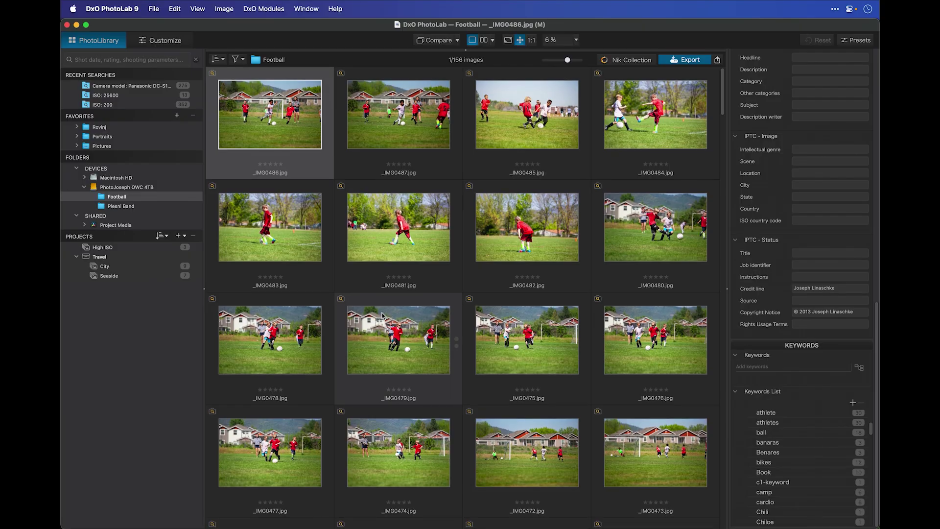
scroll(382, 315, "down", 5)
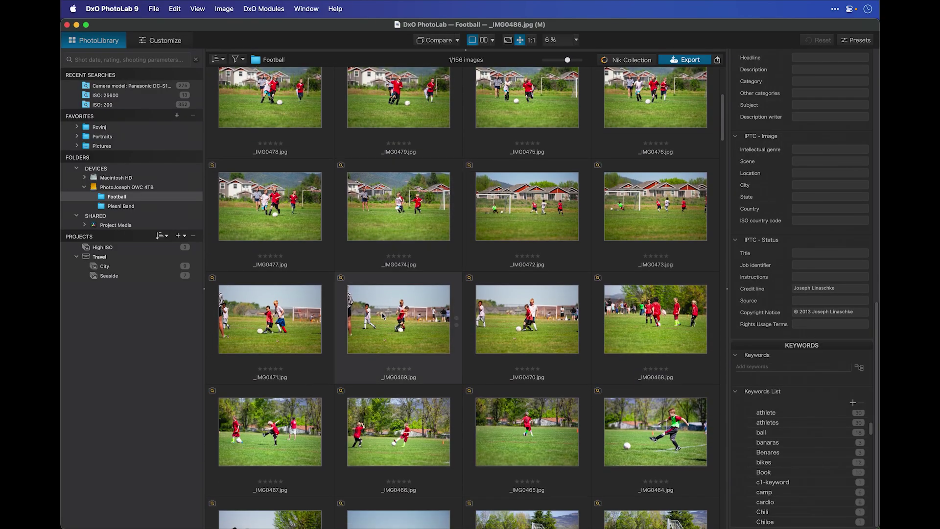
left_click(273, 327)
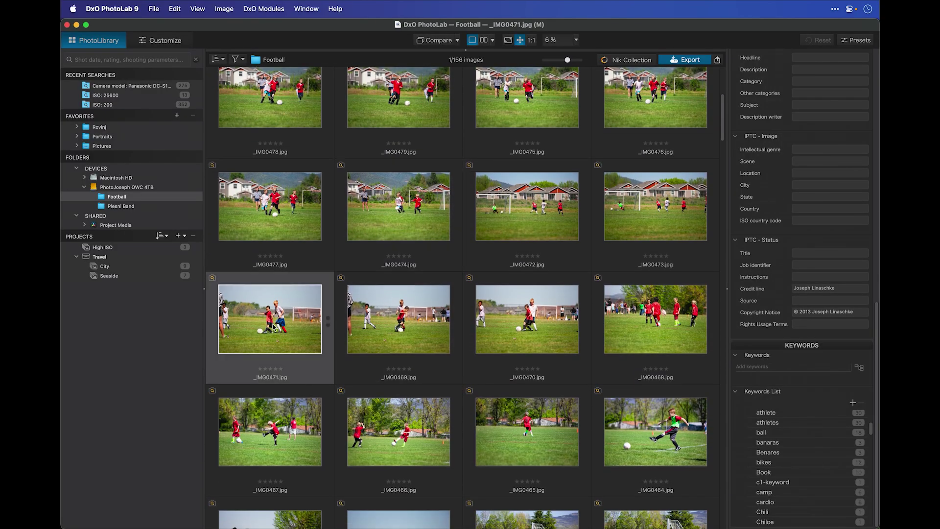
left_click(426, 324)
left_click(507, 324)
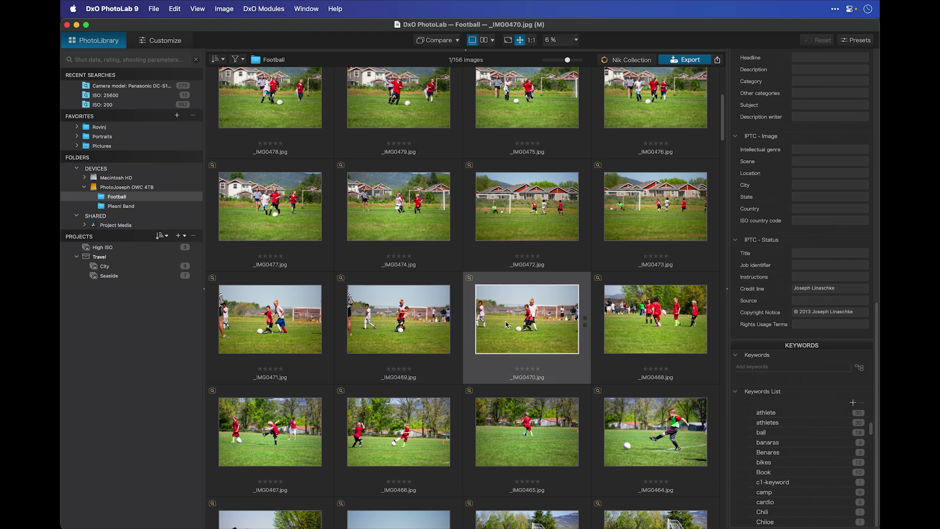
left_click(289, 323, "shift")
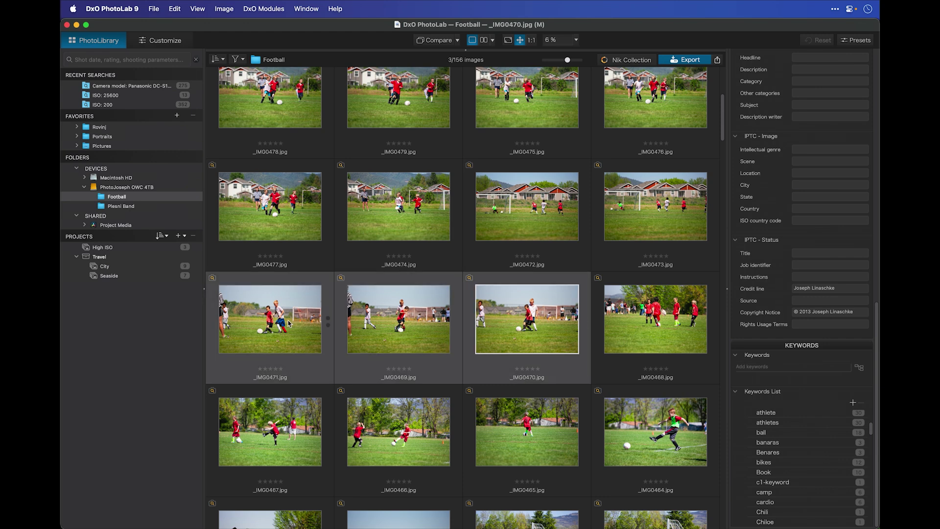
right_click(289, 323)
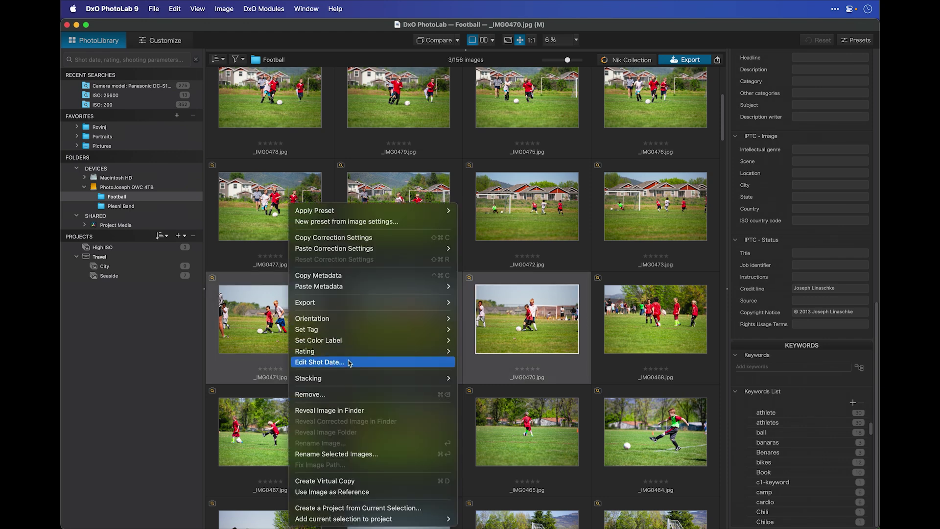
mouse_move(350, 378)
left_click(472, 383)
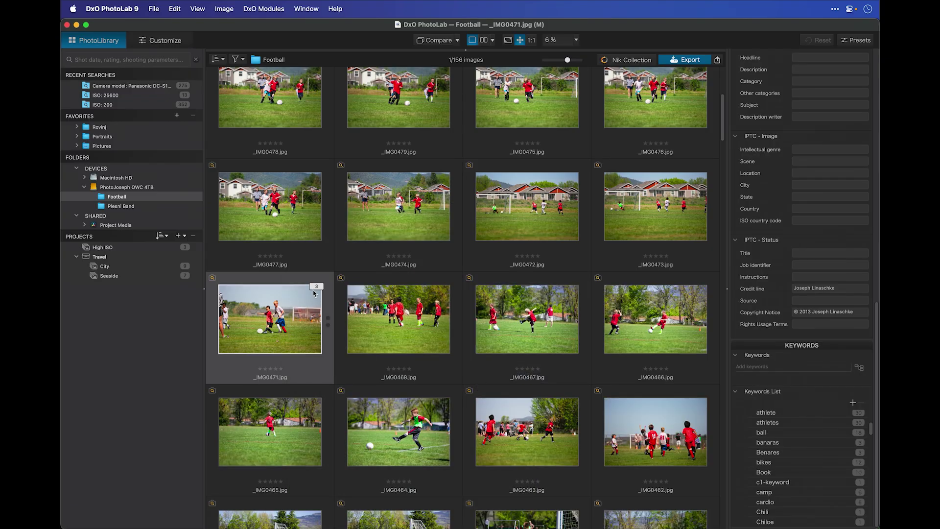
- Expand the new stack, make _IMG0470 its top image, then collapse it
left_click(316, 287)
left_click(316, 287)
left_click(315, 287)
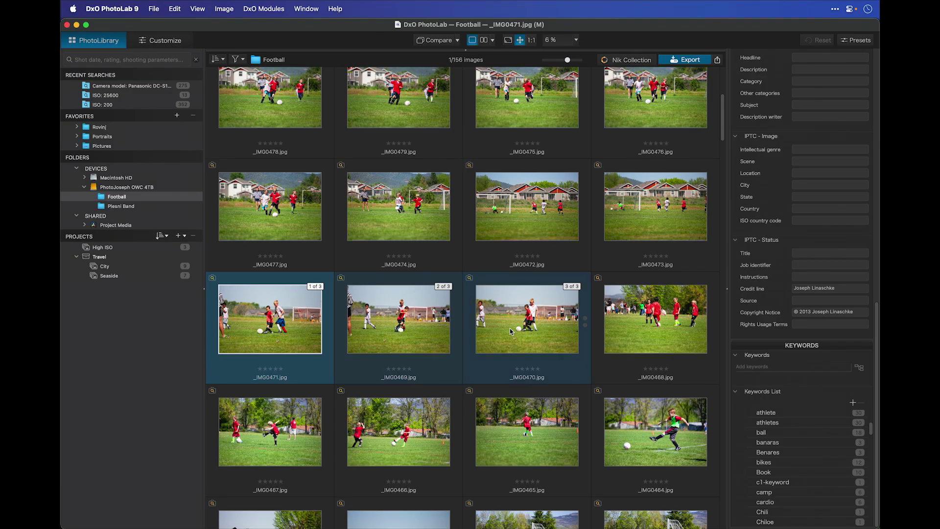
left_click(526, 329)
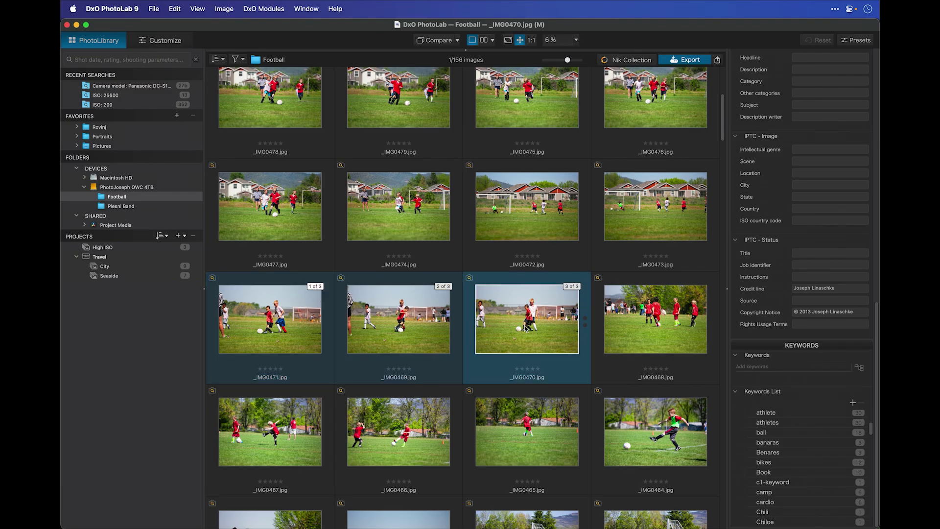
right_click(527, 329)
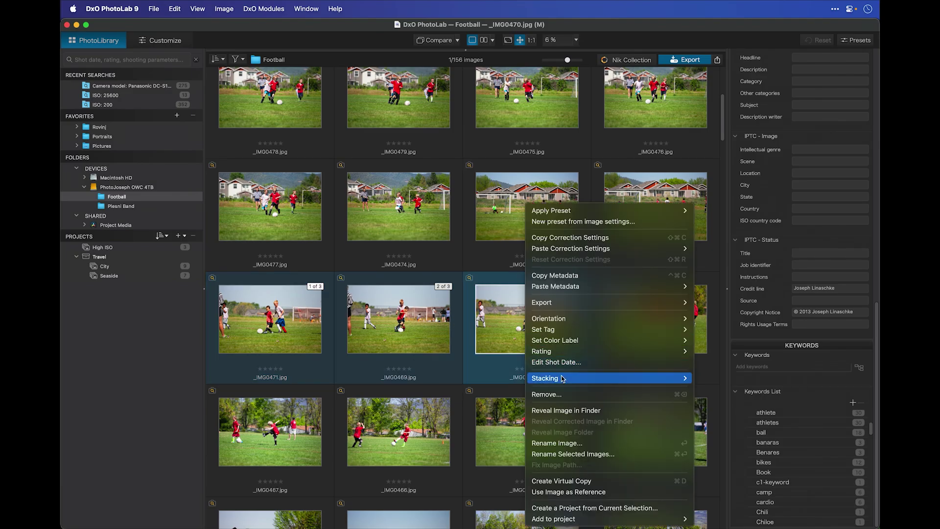
mouse_move(563, 381)
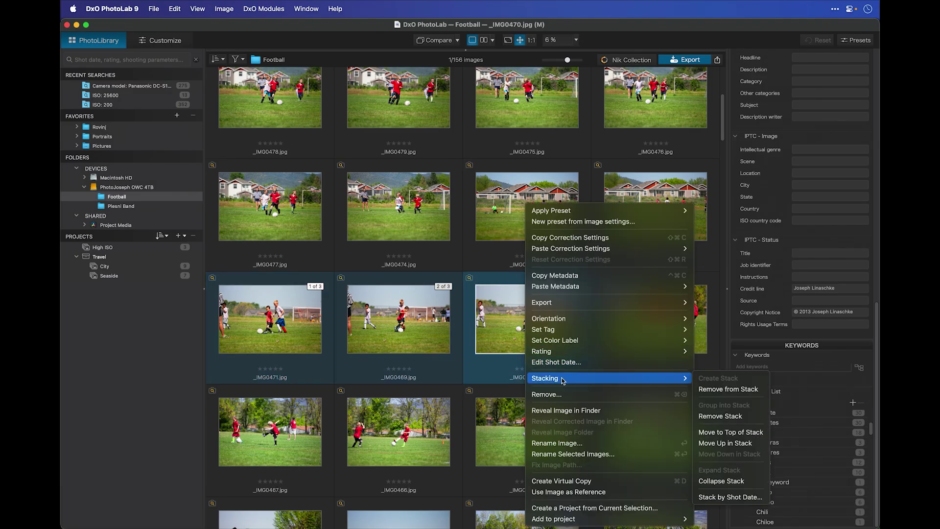
left_click(731, 432)
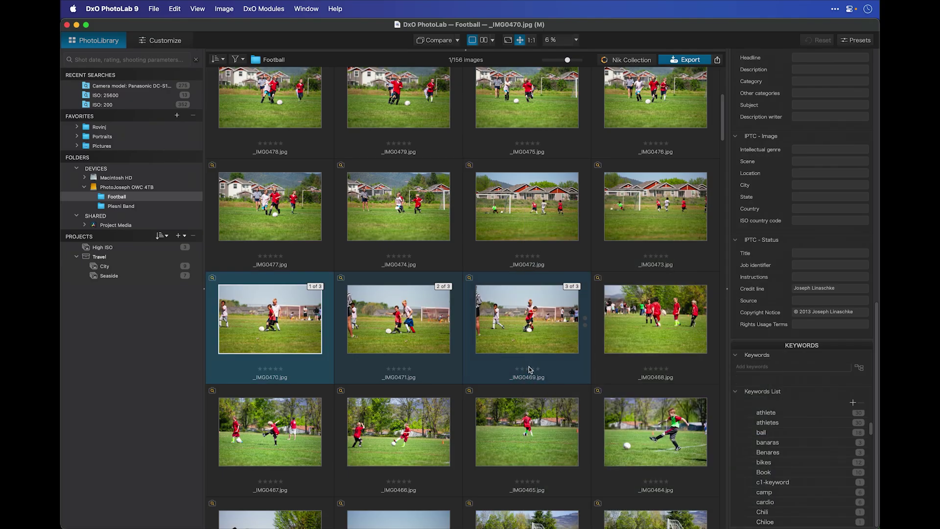
left_click(319, 290)
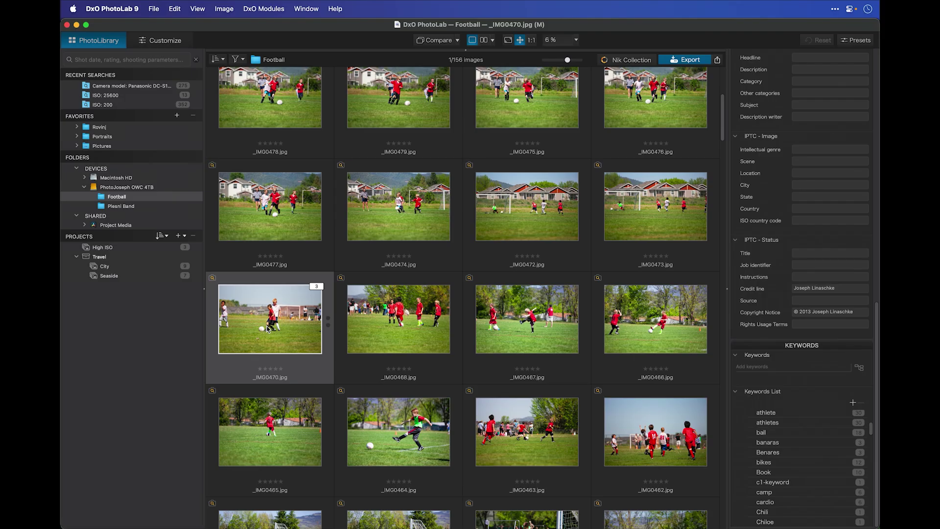
- Extend the selection through _IMG0467 and stack the photos by shot date
left_click(543, 323, "shift")
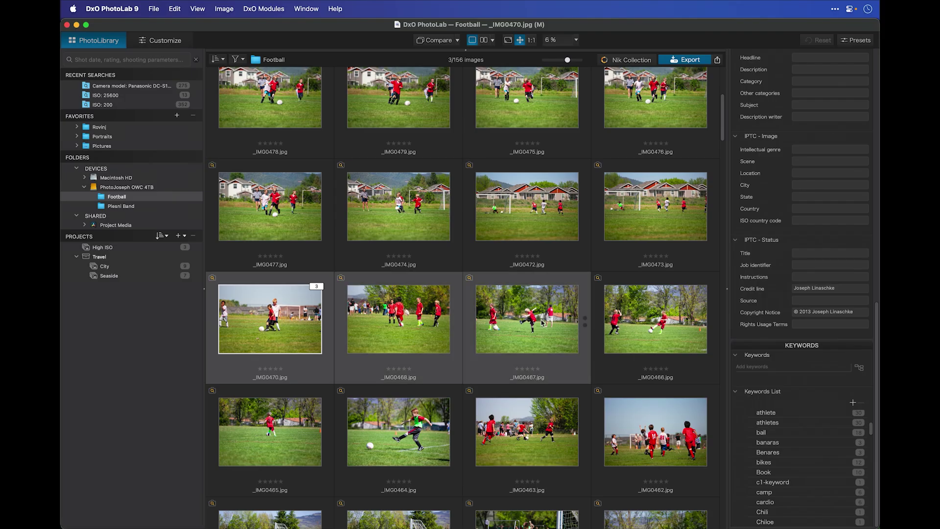
right_click(542, 323)
mouse_move(612, 379)
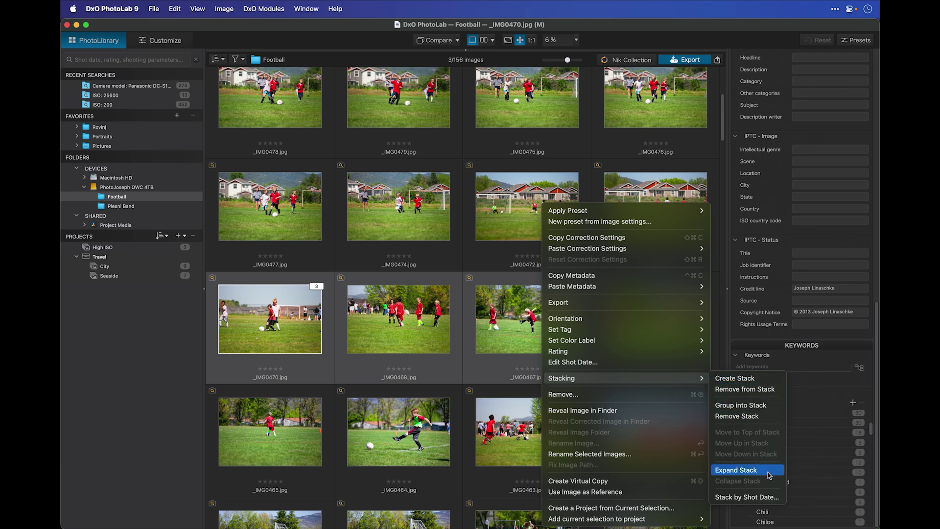
left_click(755, 498)
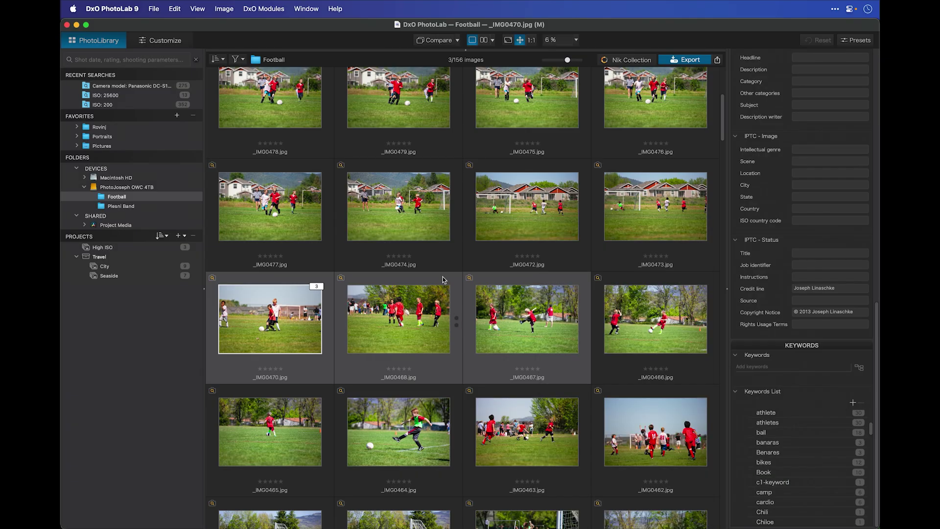
- Open the Stack by Shot Date dialog, previewing 41 stacks at a 00:00:03 interval
right_click(403, 218)
mouse_move(499, 378)
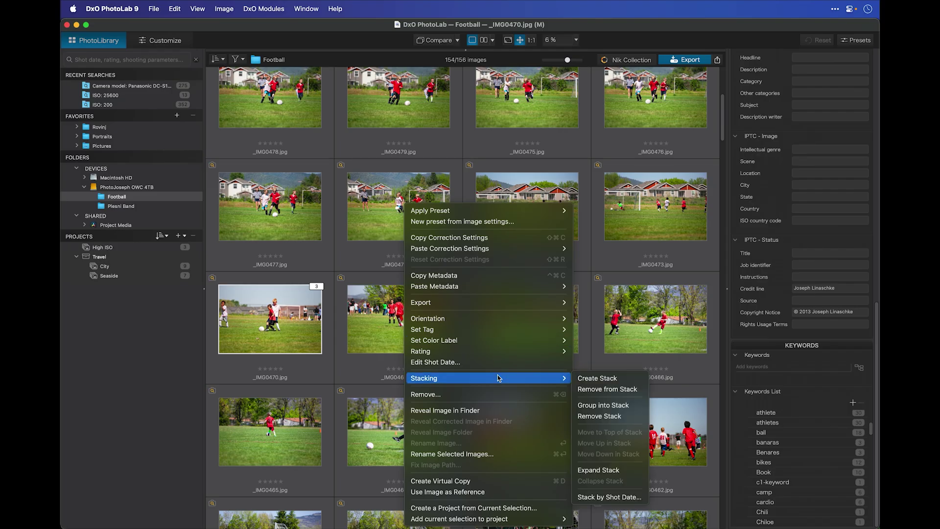
left_click(615, 499)
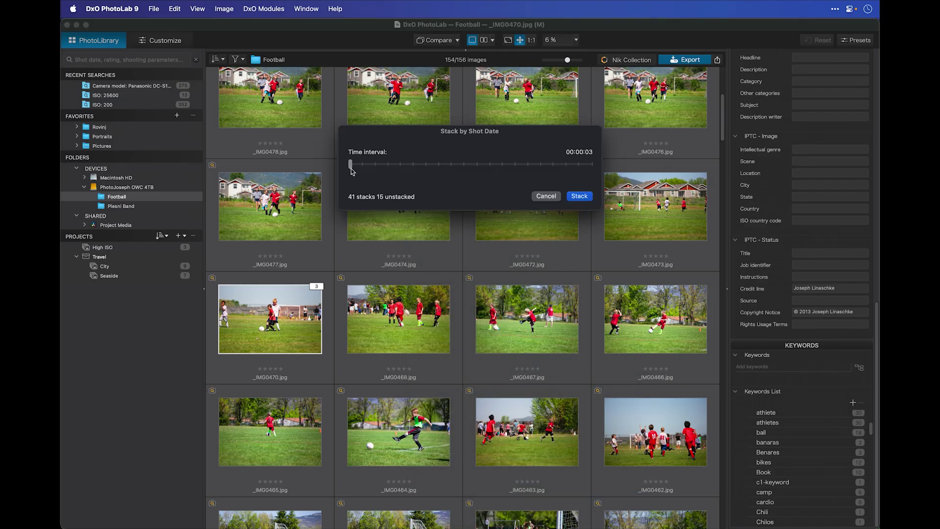
- Adjust the Time interval slider to 00:00:02, giving 42 stacks and 23 unstacked
left_click_drag(352, 168, 418, 171)
left_click_drag(419, 167, 351, 165)
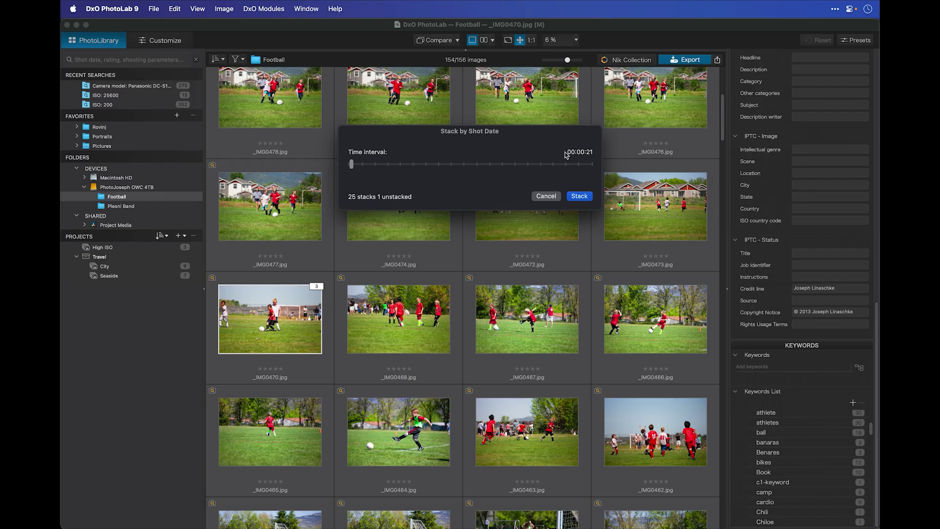
left_click_drag(352, 165, 352, 165)
- Apply the shot-date stacking, then expand the _IMG0474 stack and view _IMG0474 through _IMG0479
left_click(576, 198)
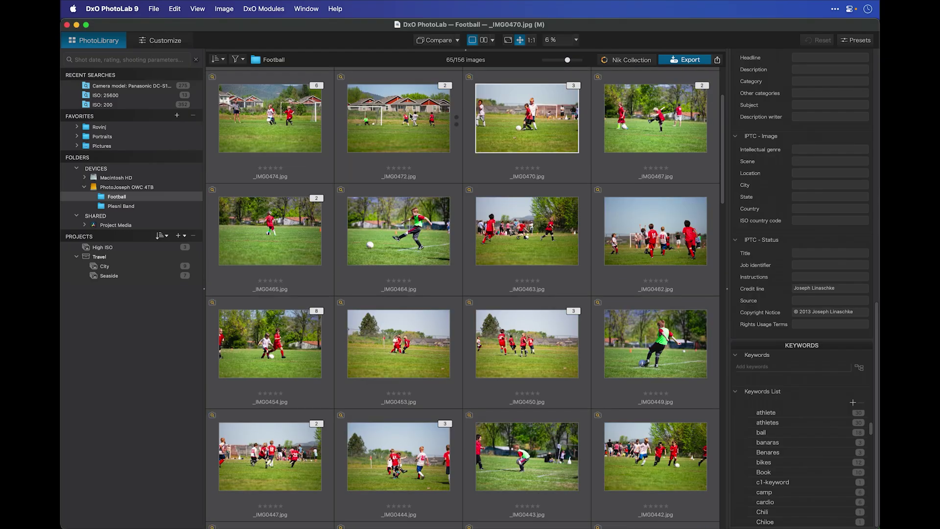
left_click(316, 86)
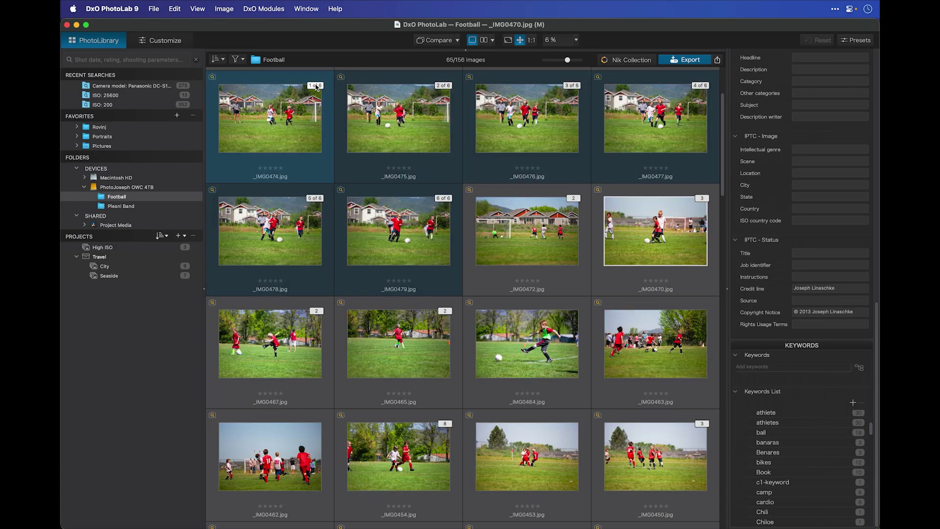
left_click(299, 108)
left_click(400, 118)
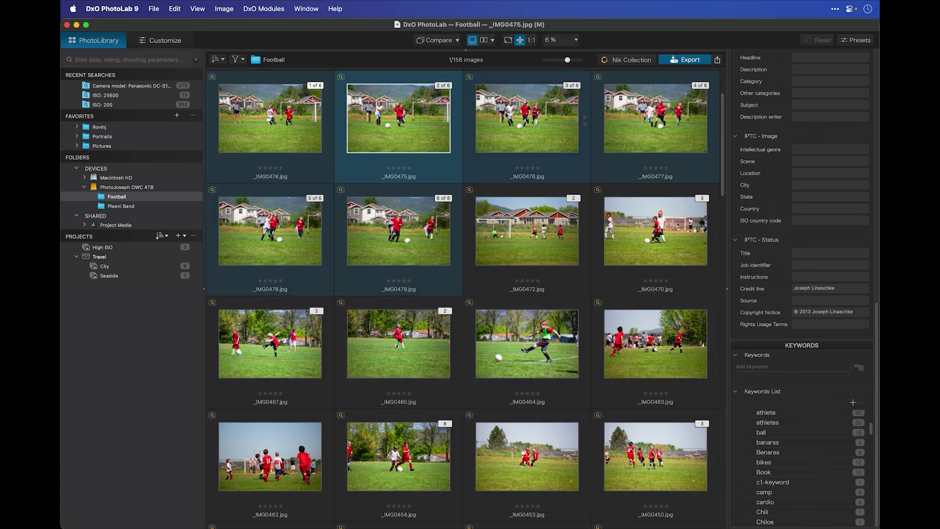
left_click(542, 116)
left_click(632, 116)
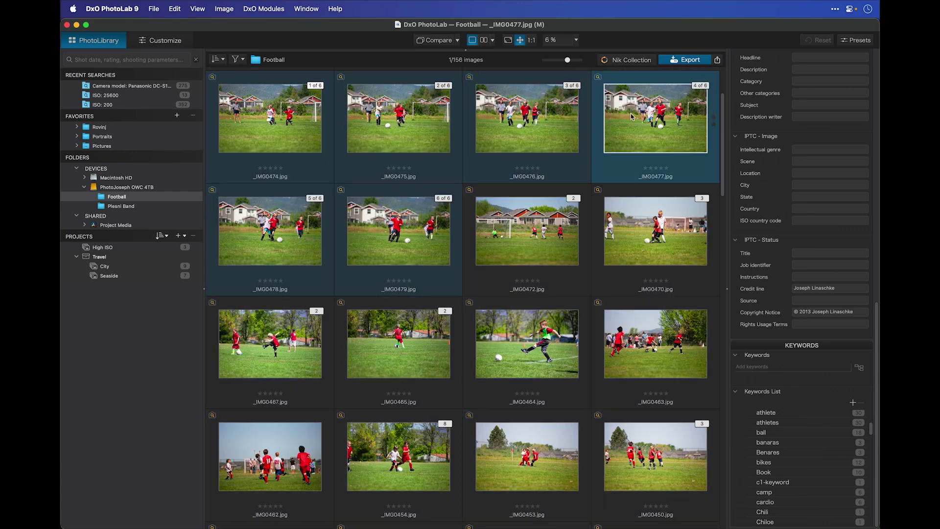
left_click(293, 214)
left_click(416, 218)
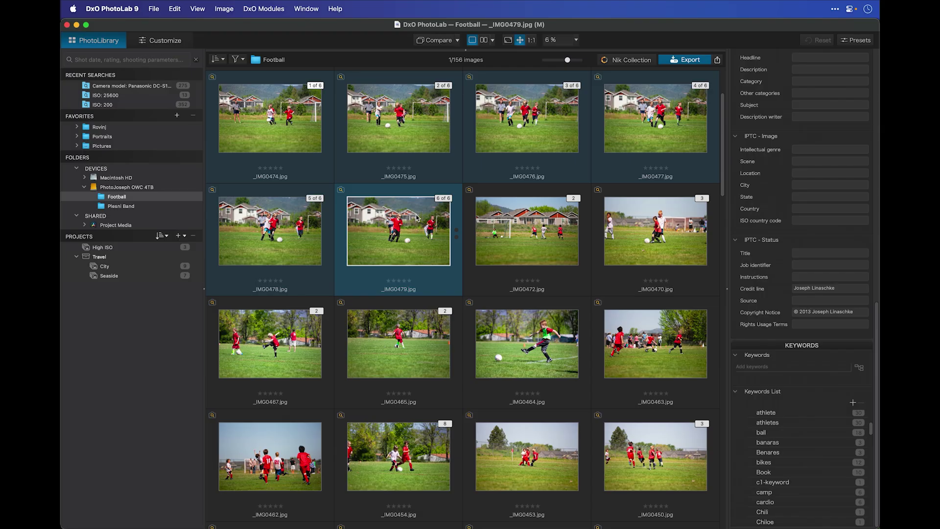
- In the Rovinj favorite, stack P1002157 together with P1002156
left_click(131, 128)
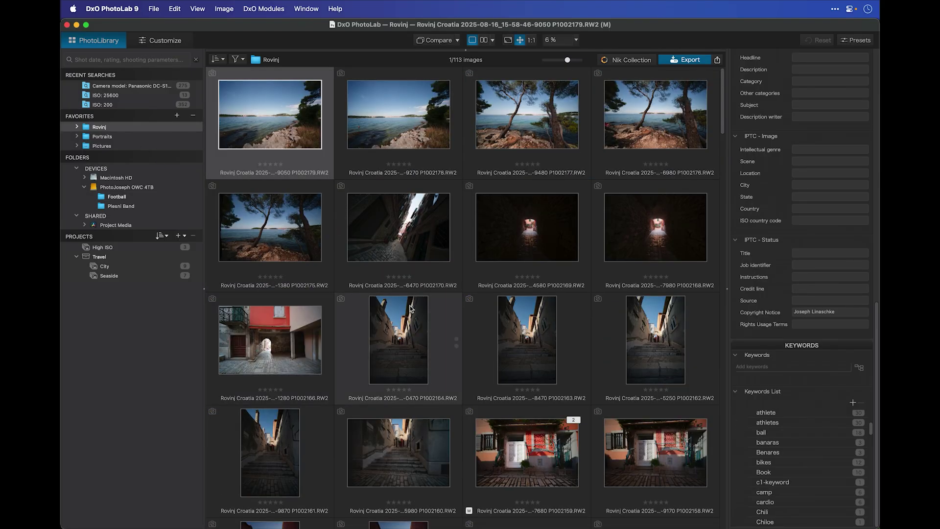
scroll(411, 307, "down", 5)
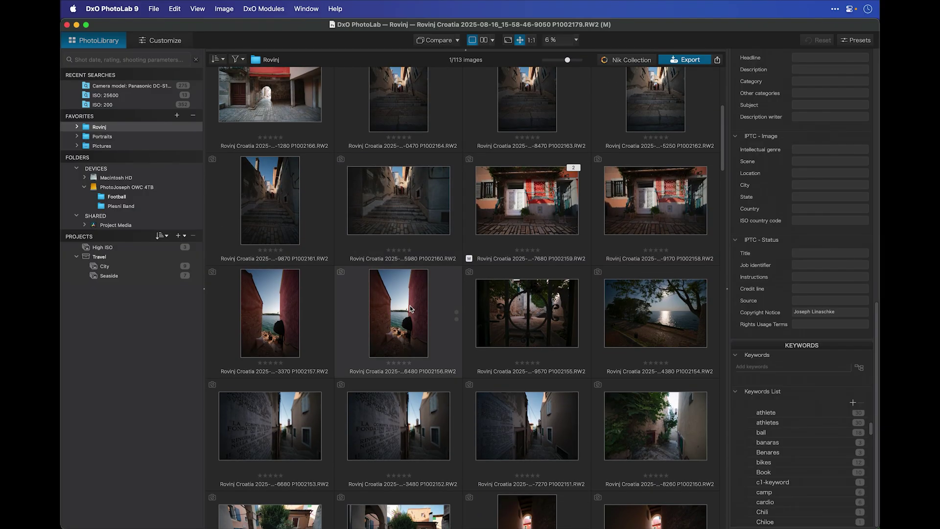
scroll(410, 309, "down", 3)
left_click(282, 230, "super")
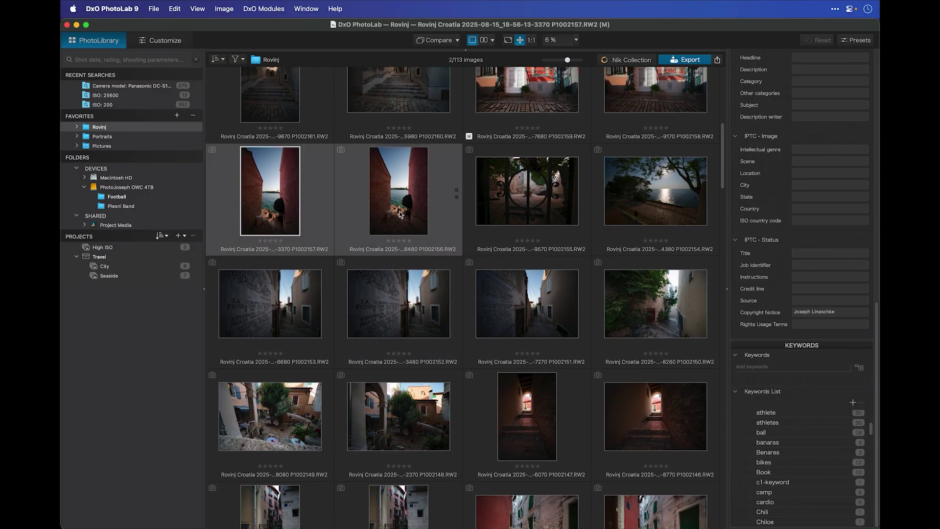
right_click(386, 188)
mouse_move(449, 364)
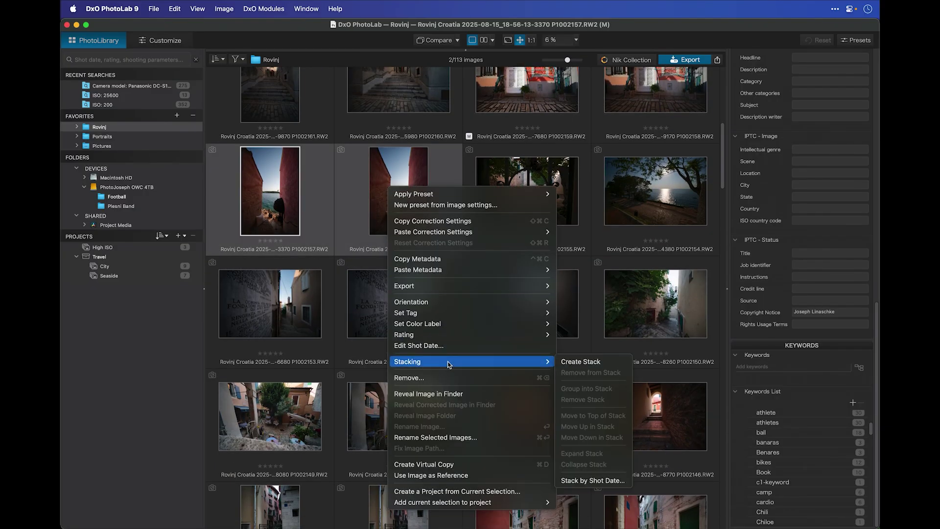
left_click(583, 363)
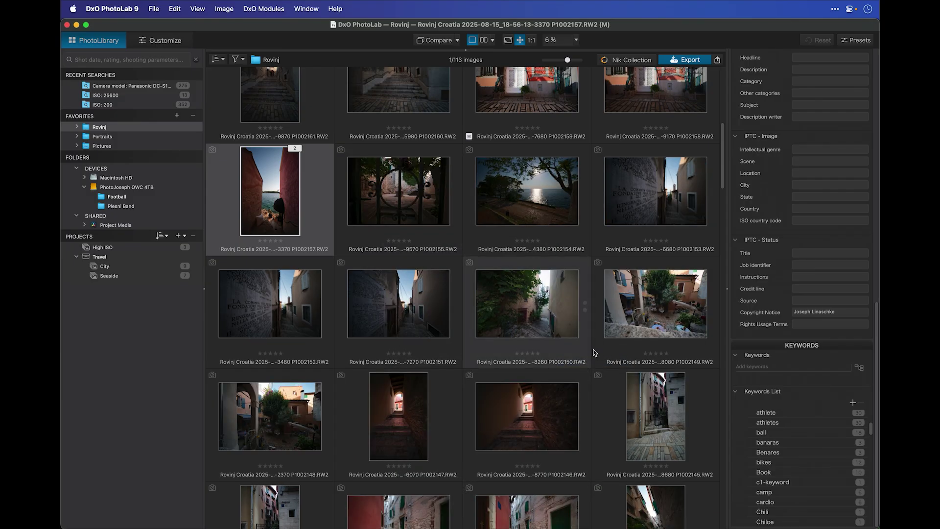
- Stack P1002139, P1002138 and P1002136 into one three-photo stack
scroll(595, 353, "down", 8)
left_click(399, 336)
left_click(512, 329, "super")
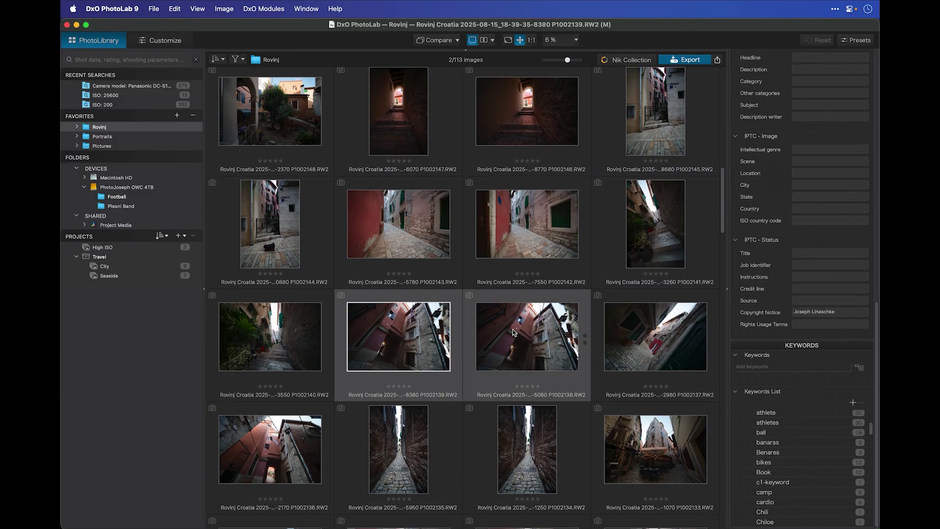
left_click(284, 448, "super")
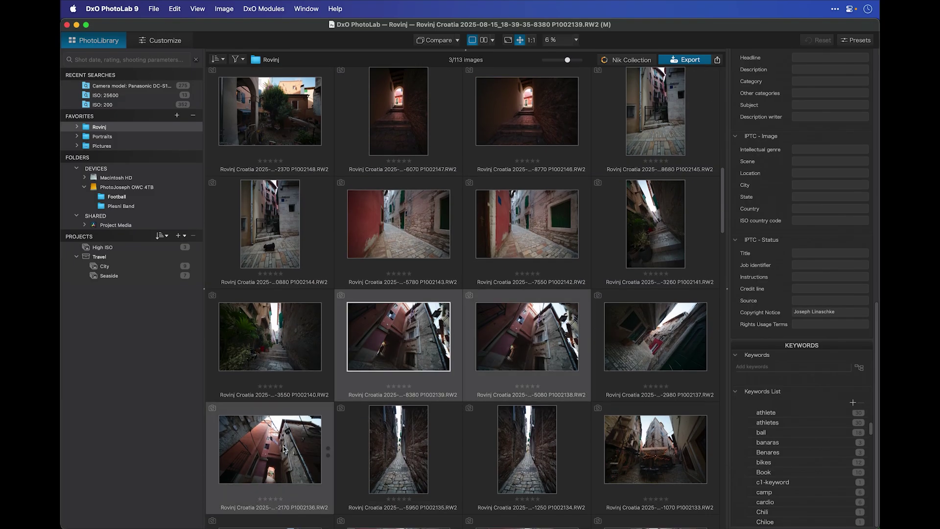
right_click(394, 348)
mouse_move(438, 382)
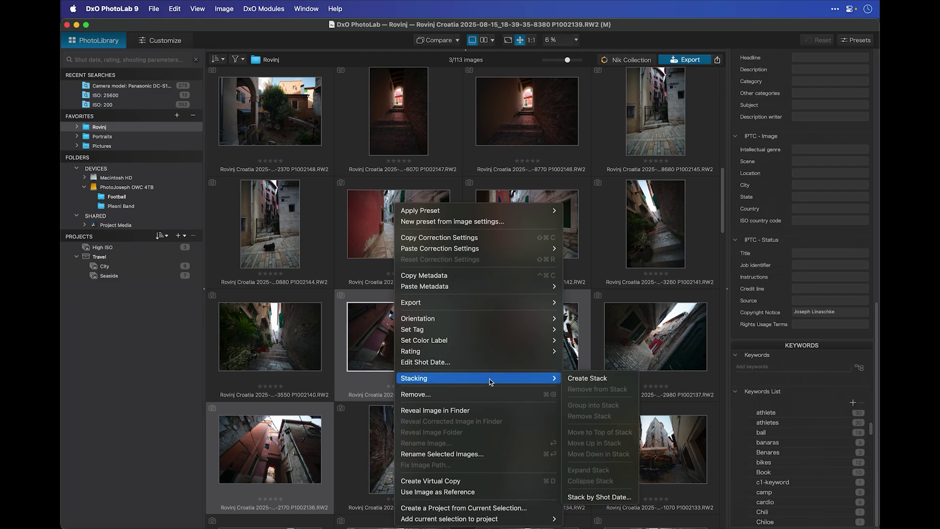
left_click(602, 378)
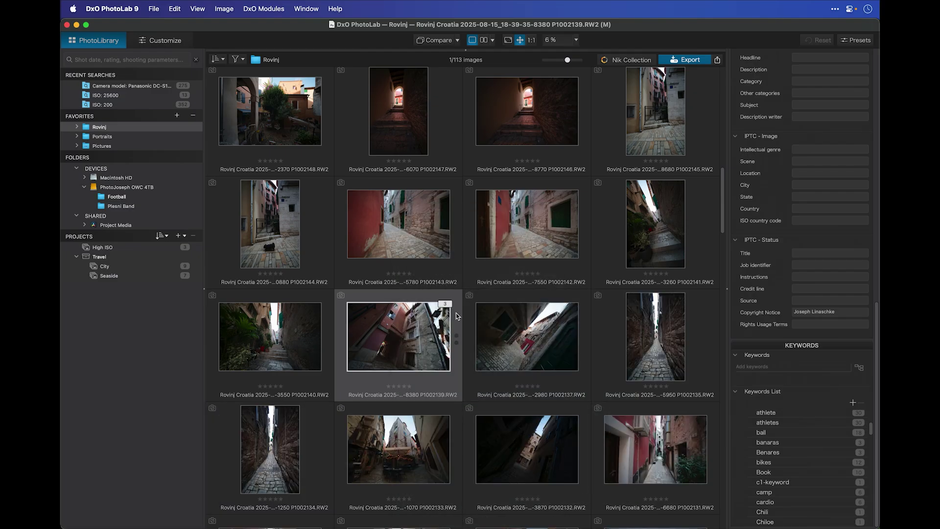
left_click(445, 304)
left_click(446, 304)
left_click(144, 200)
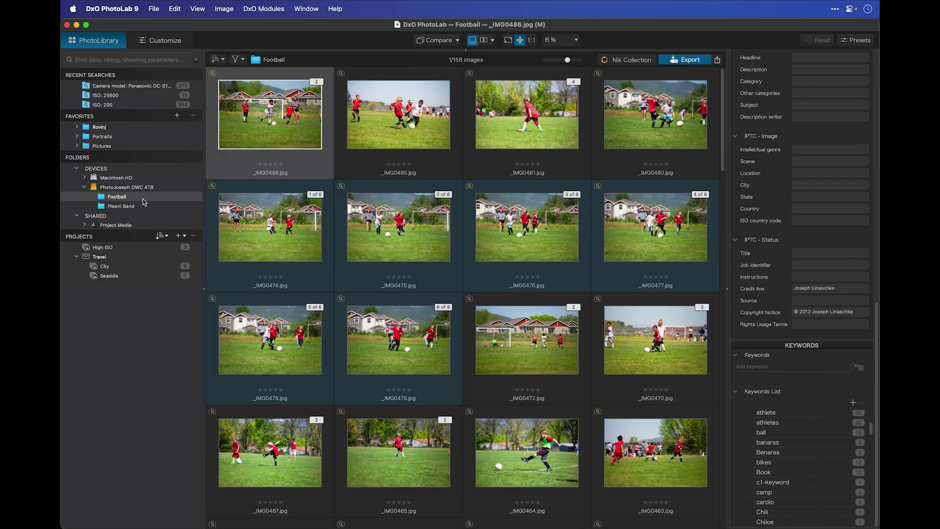
left_click(286, 217)
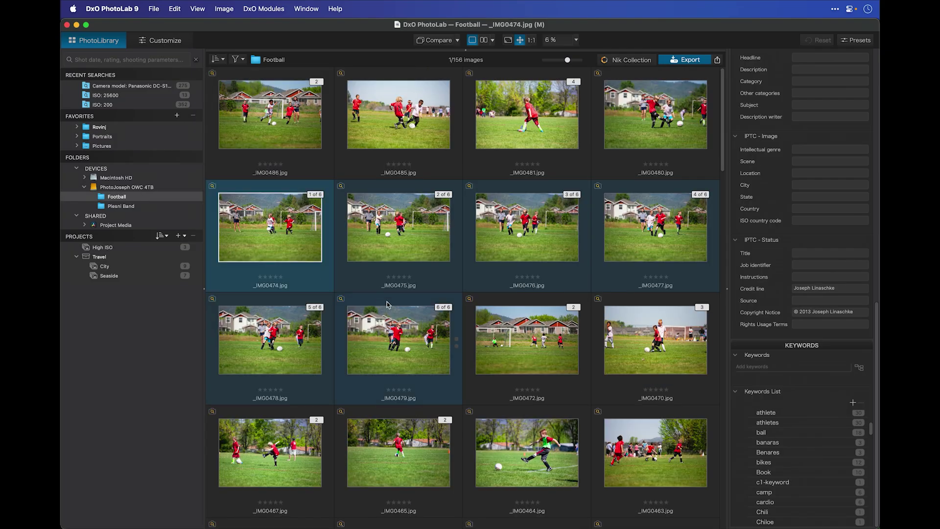
left_click(428, 331, "shift")
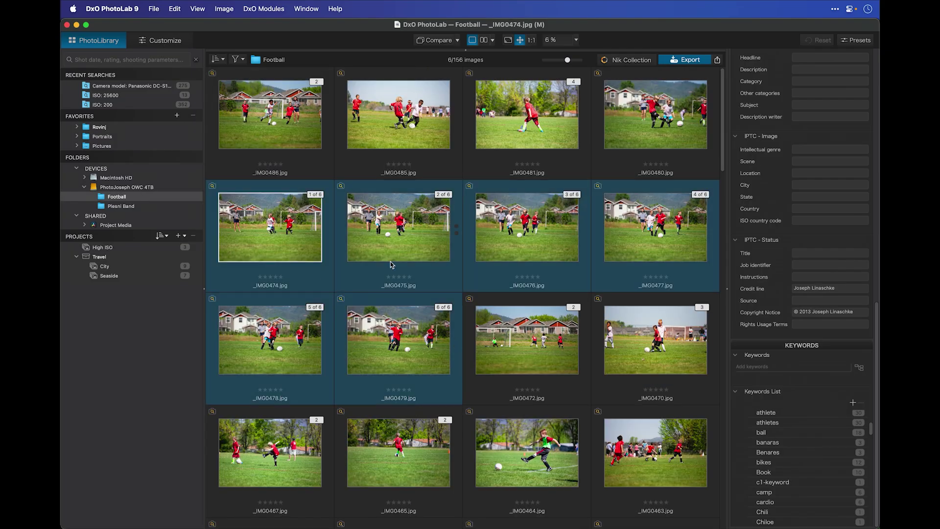
right_click(289, 222)
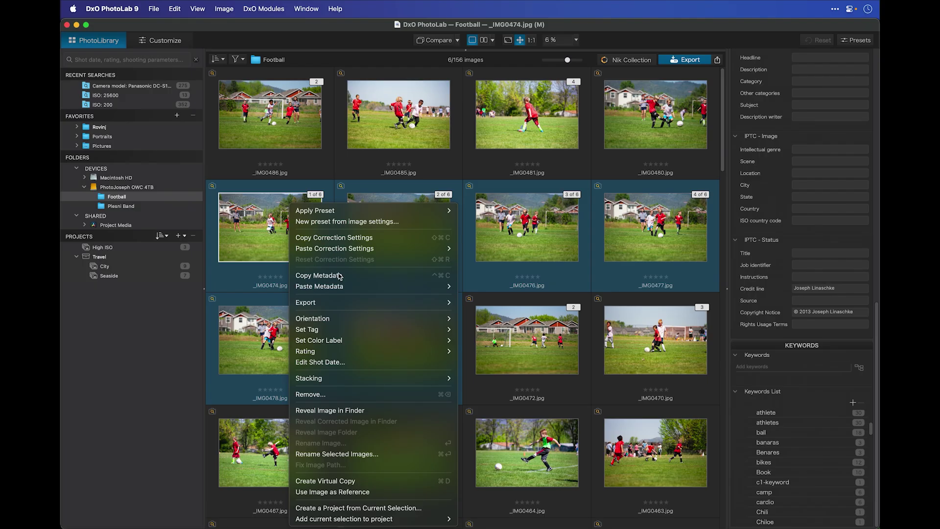
left_click(379, 453)
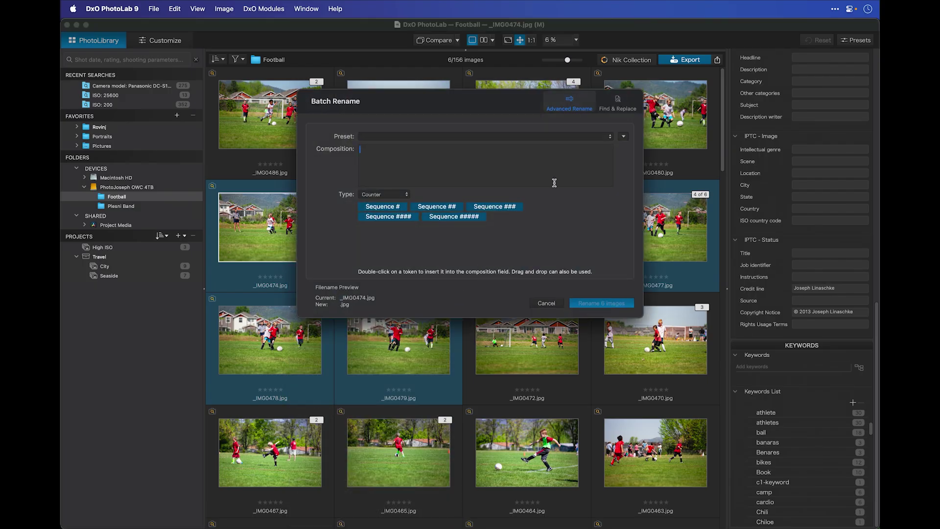
left_click(618, 103)
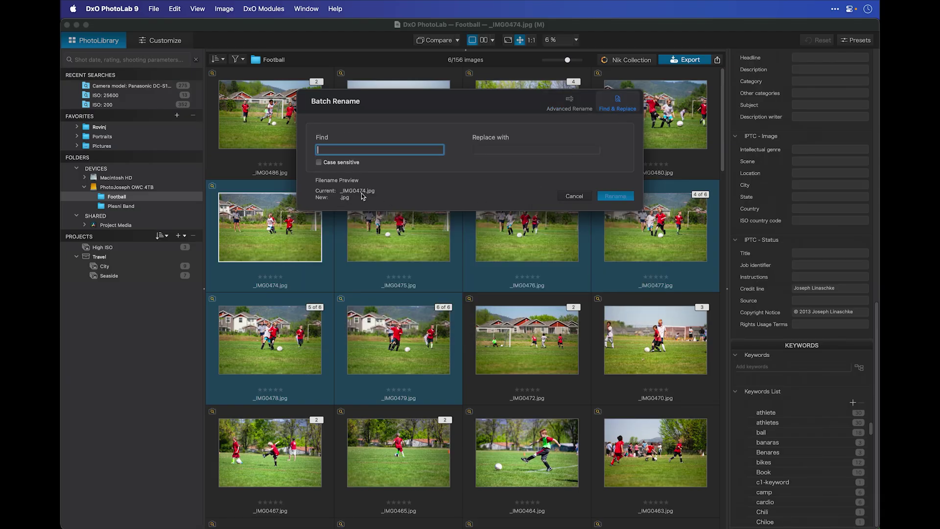
type("IMG")
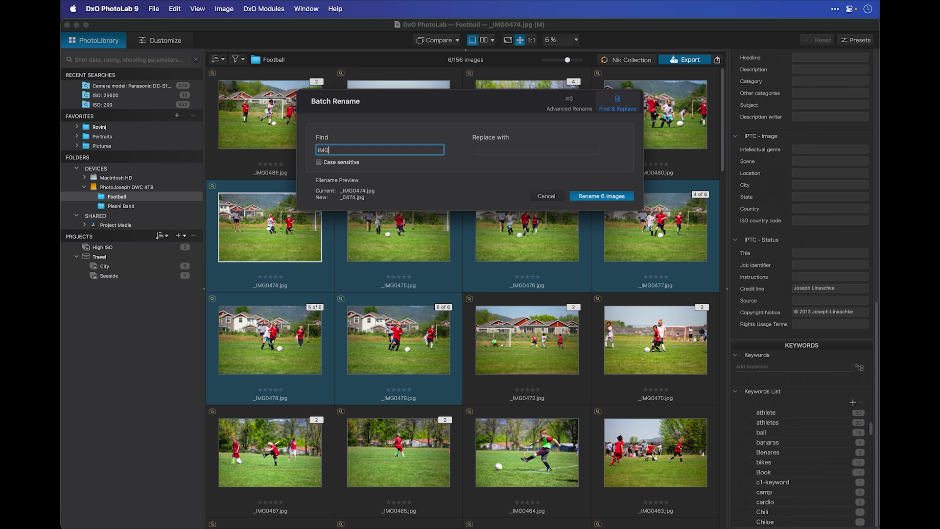
key("Tab")
type("the game")
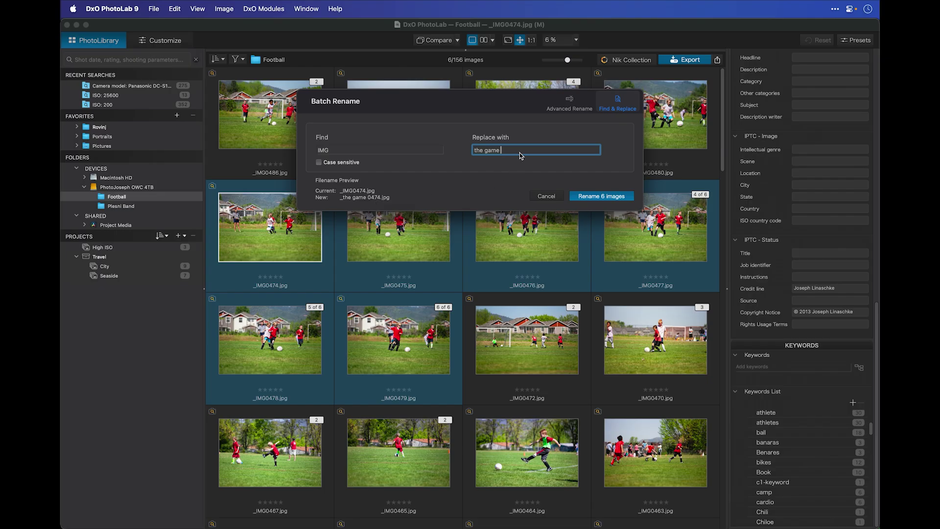
left_click(562, 108)
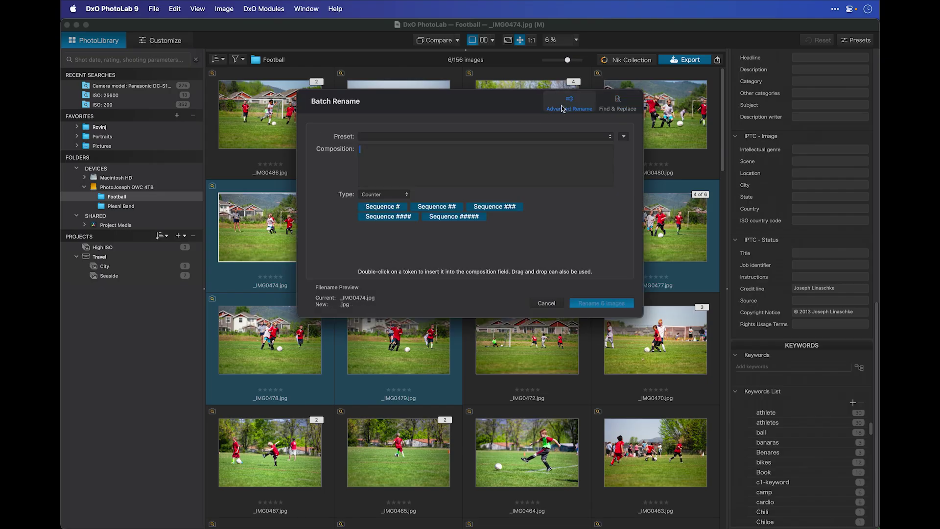
- Switch the rename token type to Shot Date and clear the sequence number
left_click(473, 136)
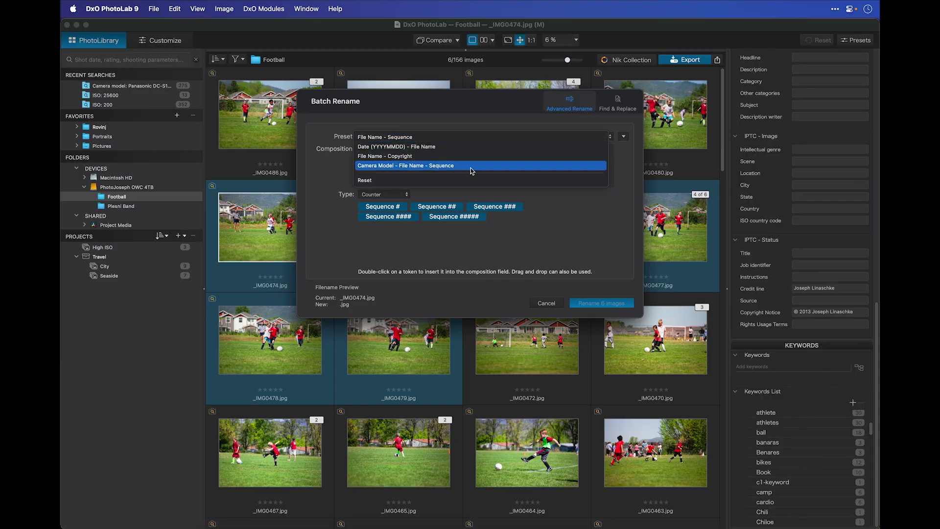
left_click(452, 120)
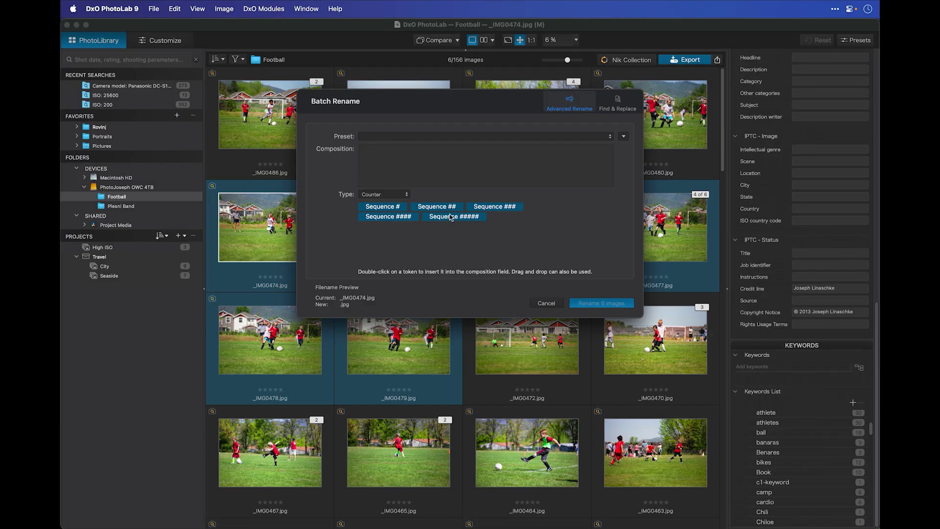
left_click_drag(451, 218, 438, 161)
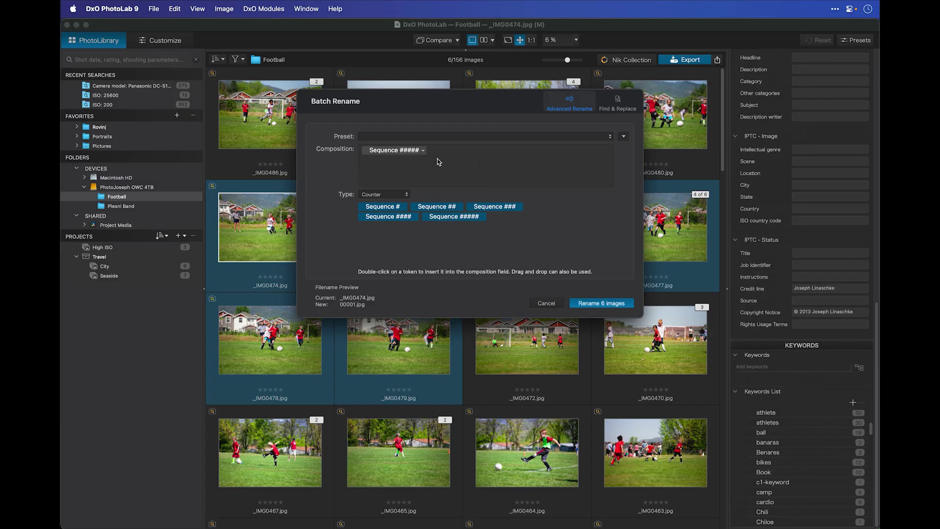
left_click(381, 195)
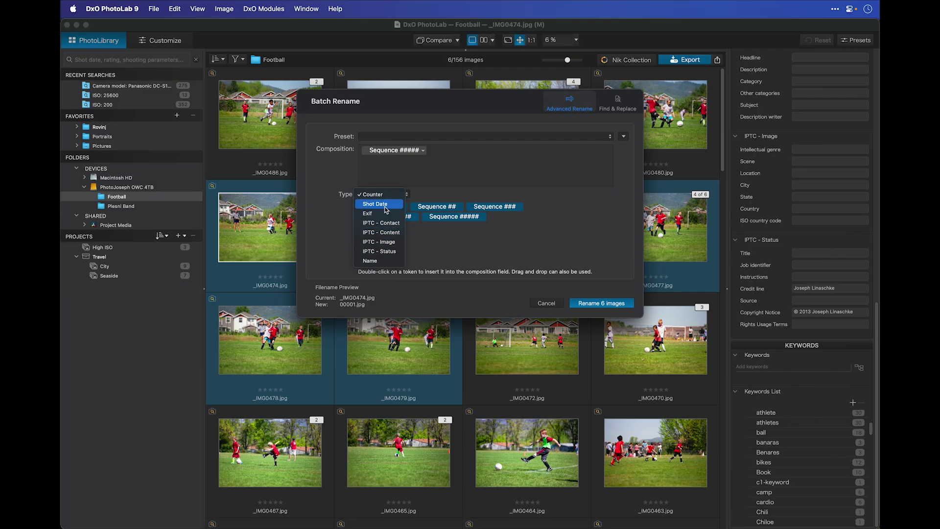
left_click(386, 210)
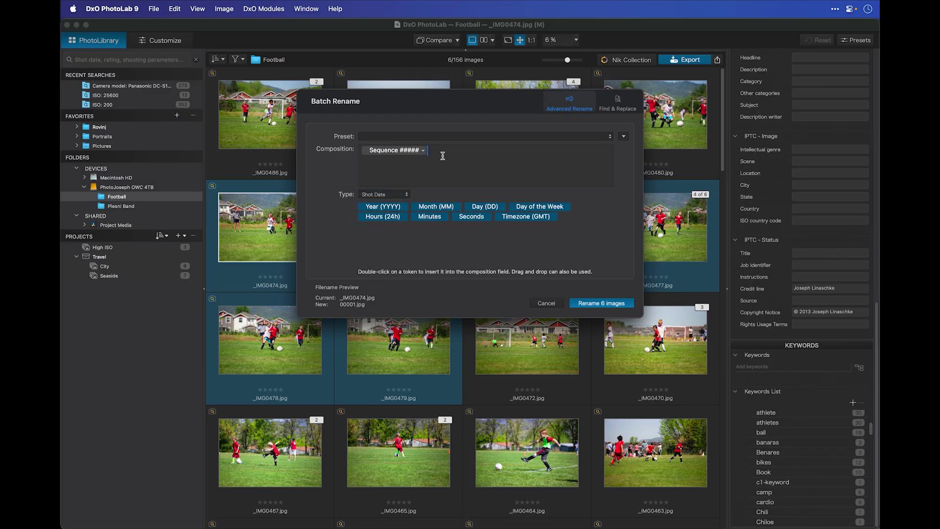
key("BackSpace")
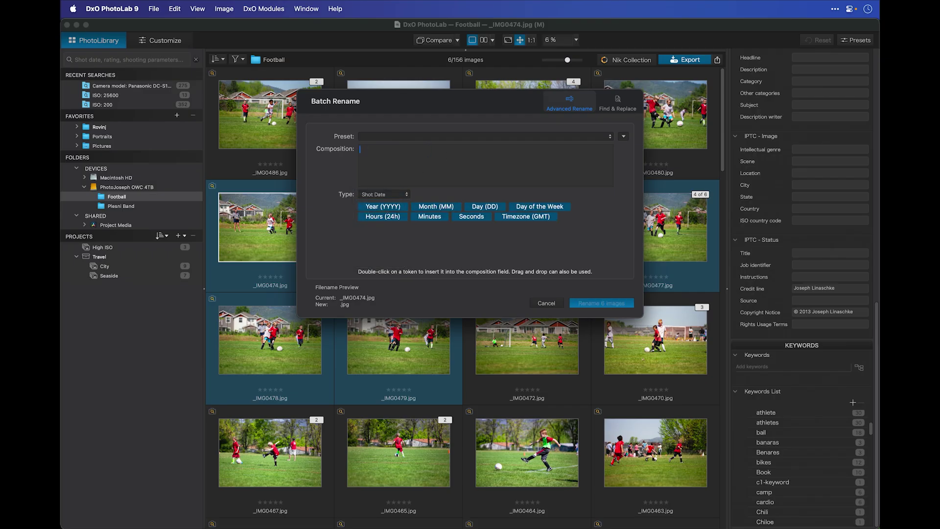
- Build the pattern 'the big game ' + Year Month Day ' - ' Hours Minutes Seconds
double_click(396, 207)
double_click(429, 206)
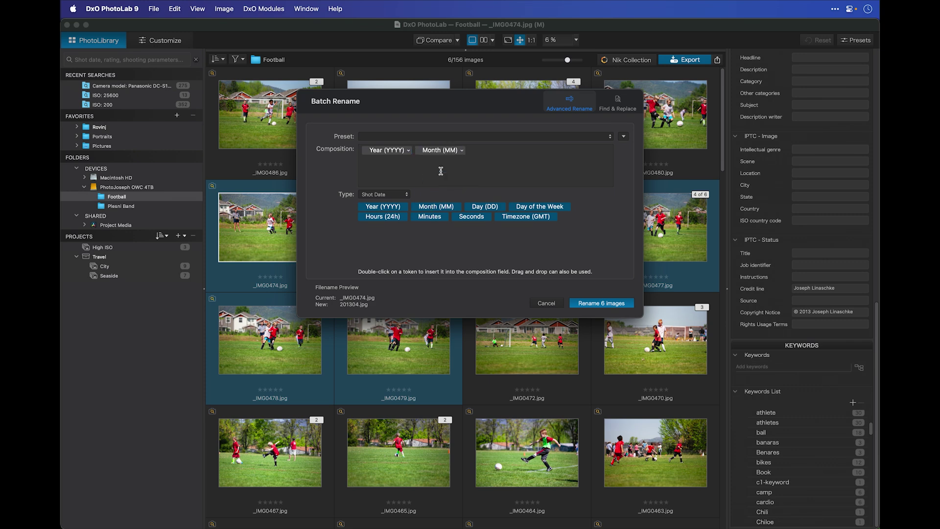
left_click_drag(480, 209, 528, 166)
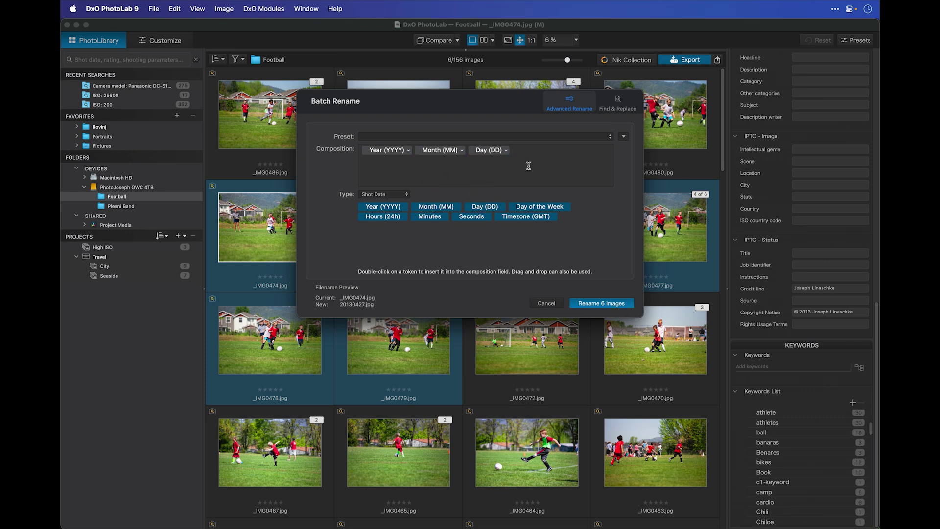
type("-")
left_click_drag(391, 216, 539, 179)
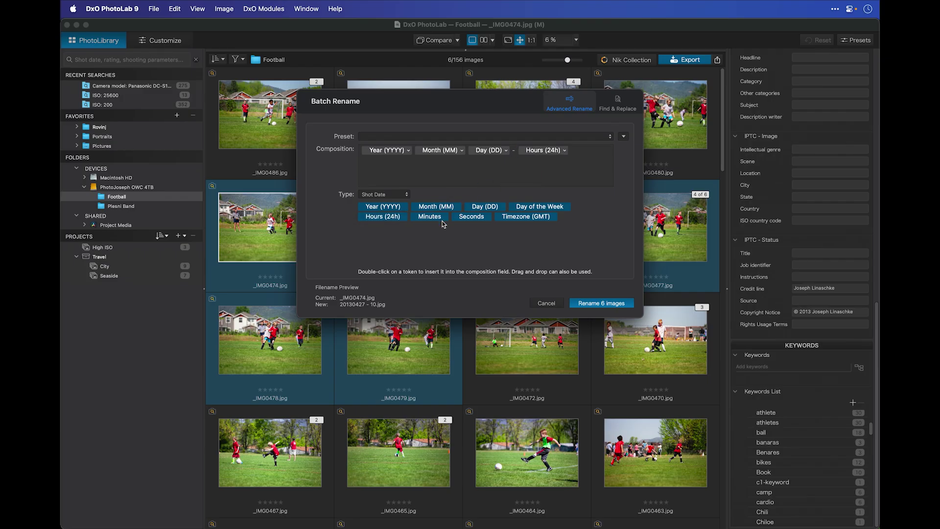
left_click_drag(431, 217, 593, 169)
left_click_drag(479, 219, 598, 167)
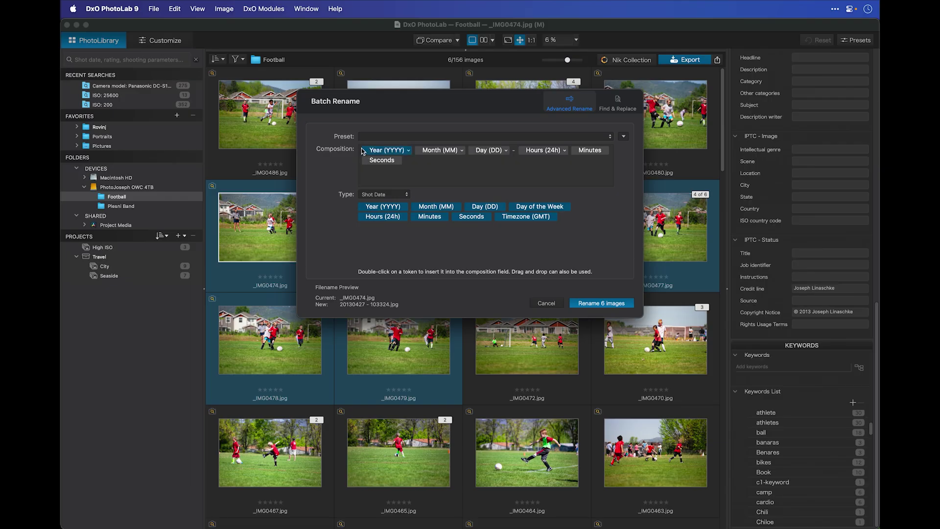
type("the big game")
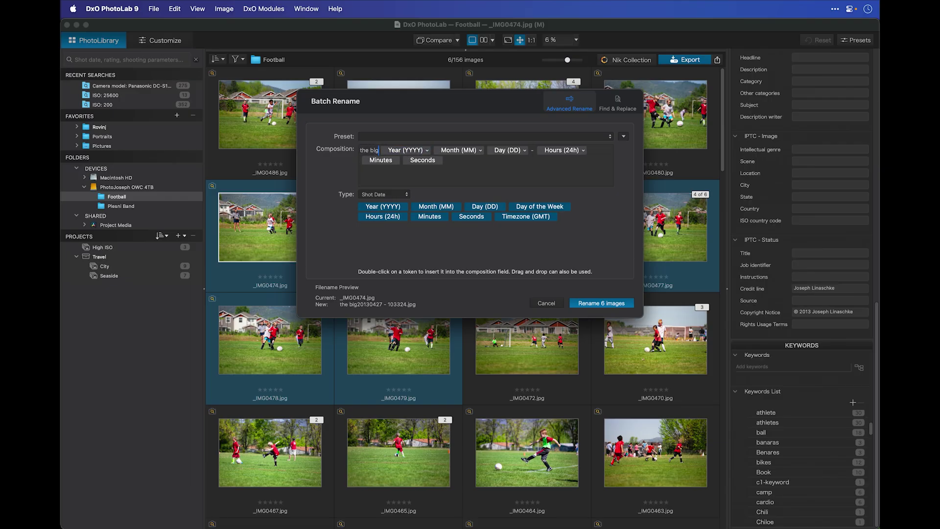
- Append the Exif Camera Model token to the name pattern
left_click(382, 195)
left_click(368, 204)
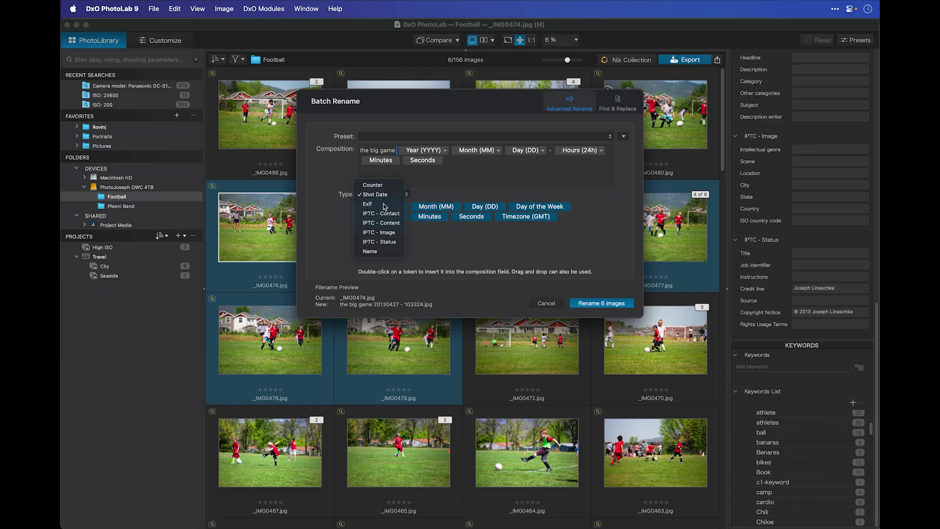
left_click(462, 178)
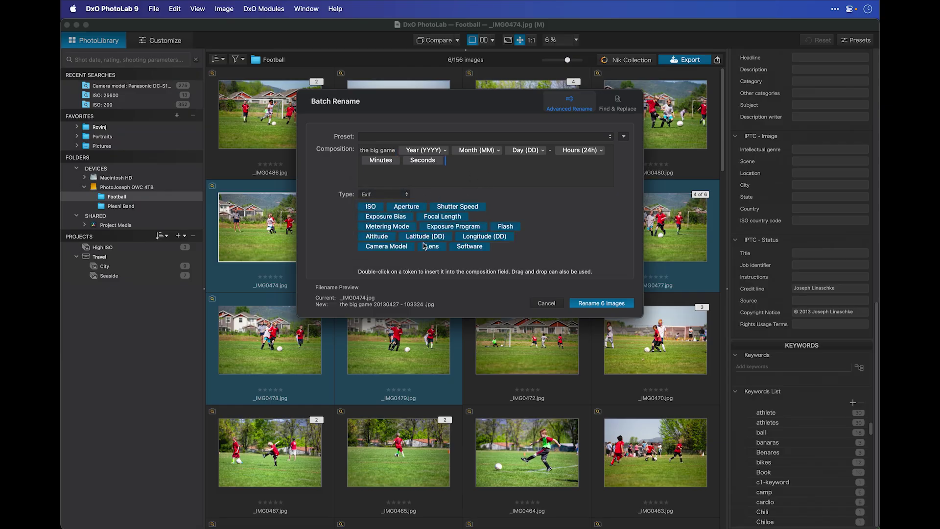
left_click_drag(391, 247, 495, 167)
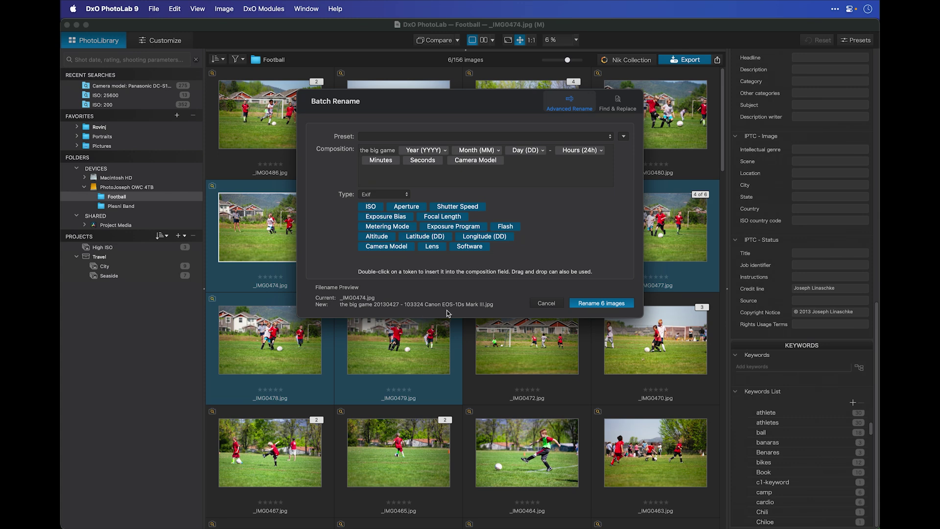
left_click(536, 178)
- Add a three-digit Sequence ### counter and rename the six images
left_click(398, 195)
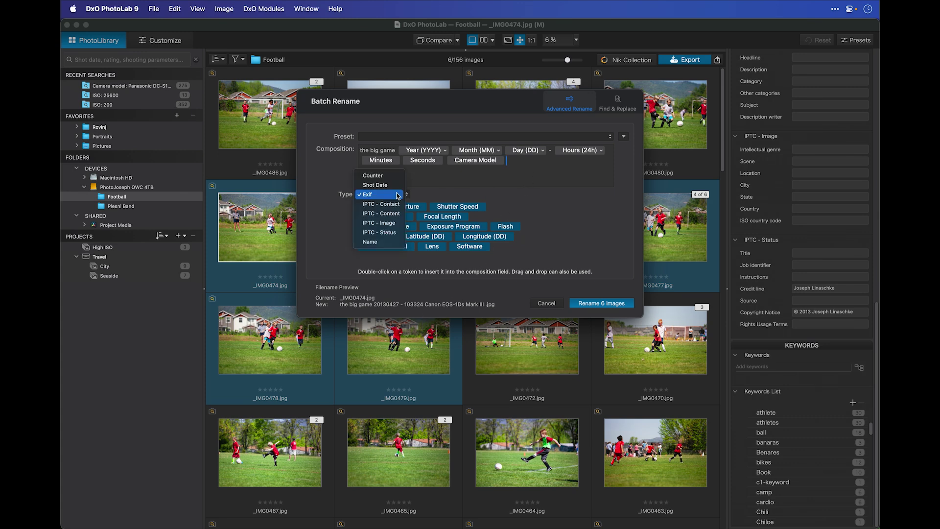
left_click(391, 175)
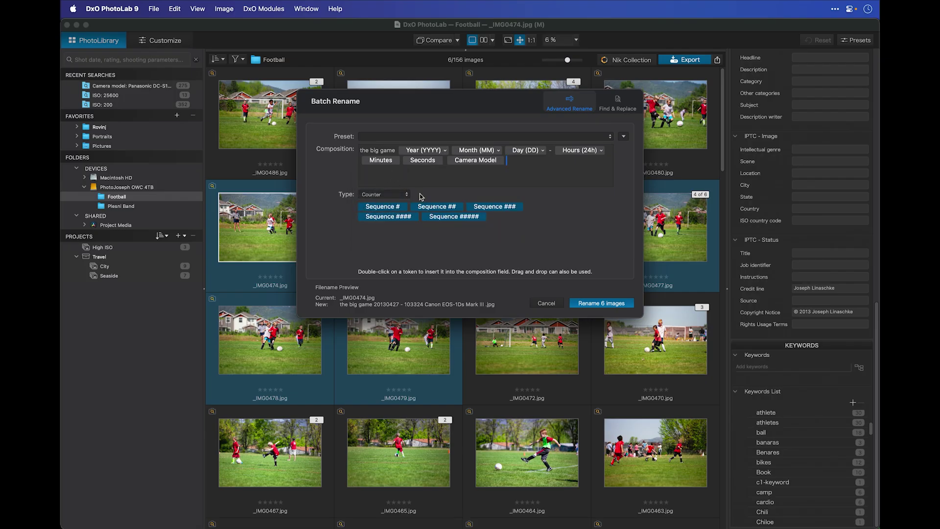
left_click_drag(487, 209, 531, 176)
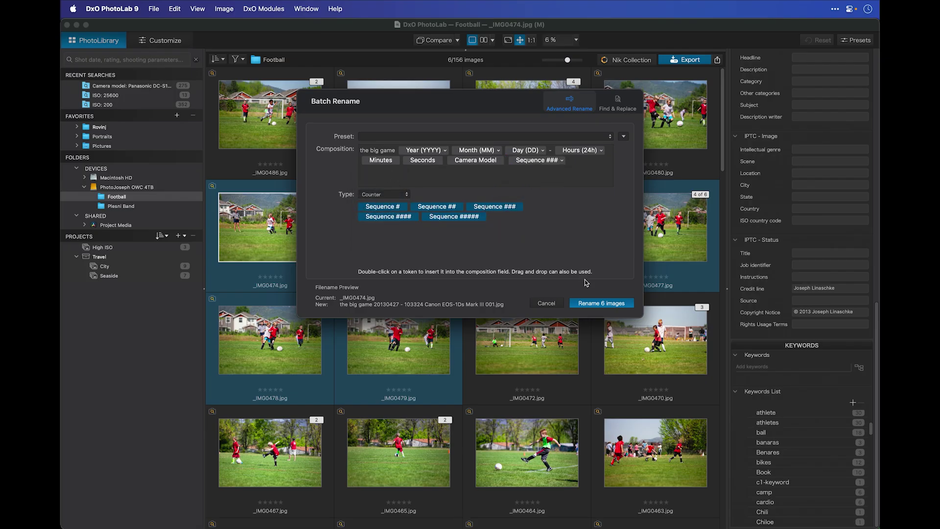
left_click(596, 304)
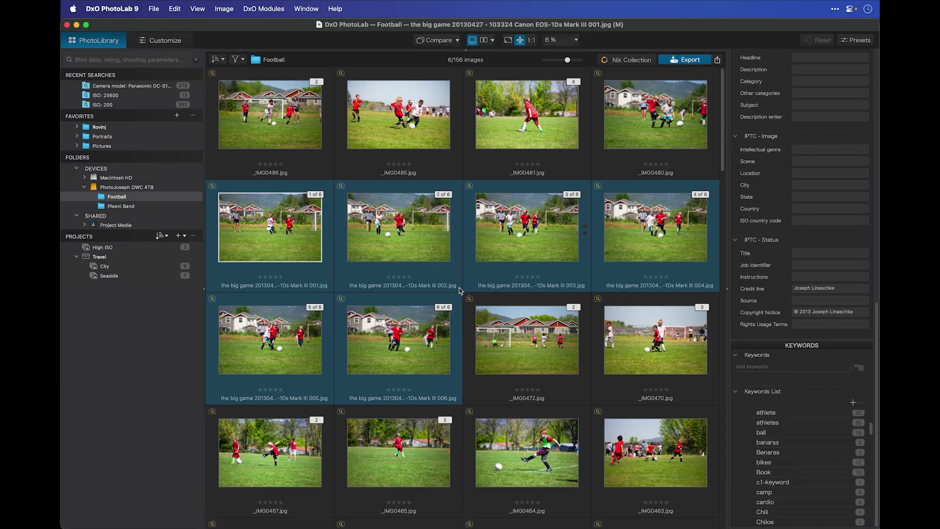
- Reveal the first renamed 'the big game' photo in Finder
right_click(279, 246)
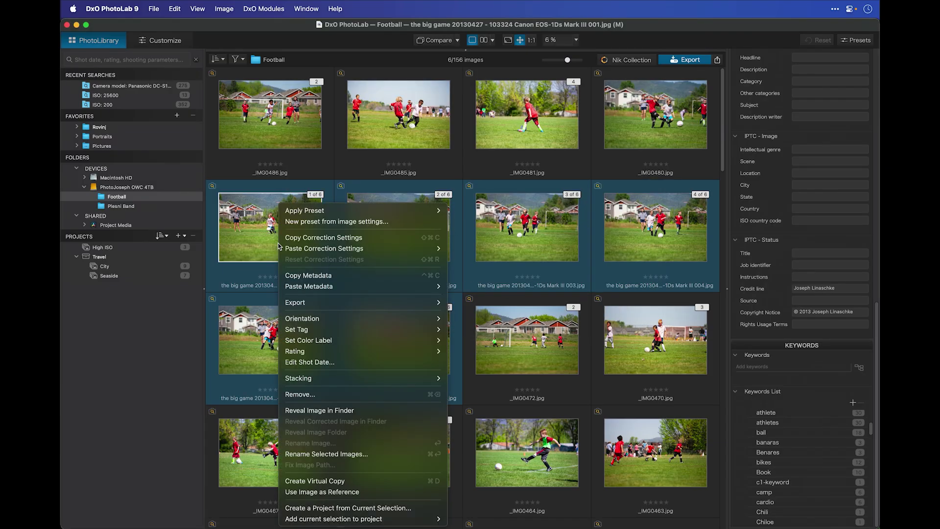
left_click(371, 409)
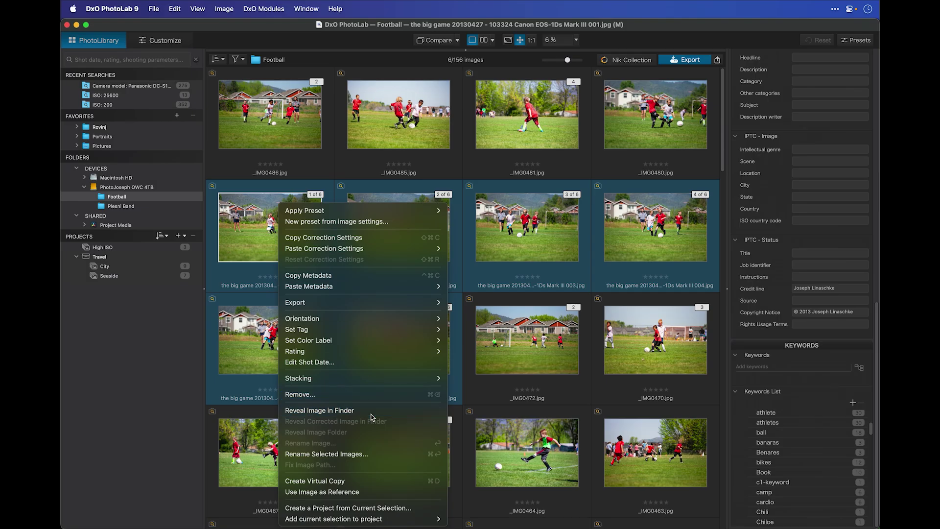